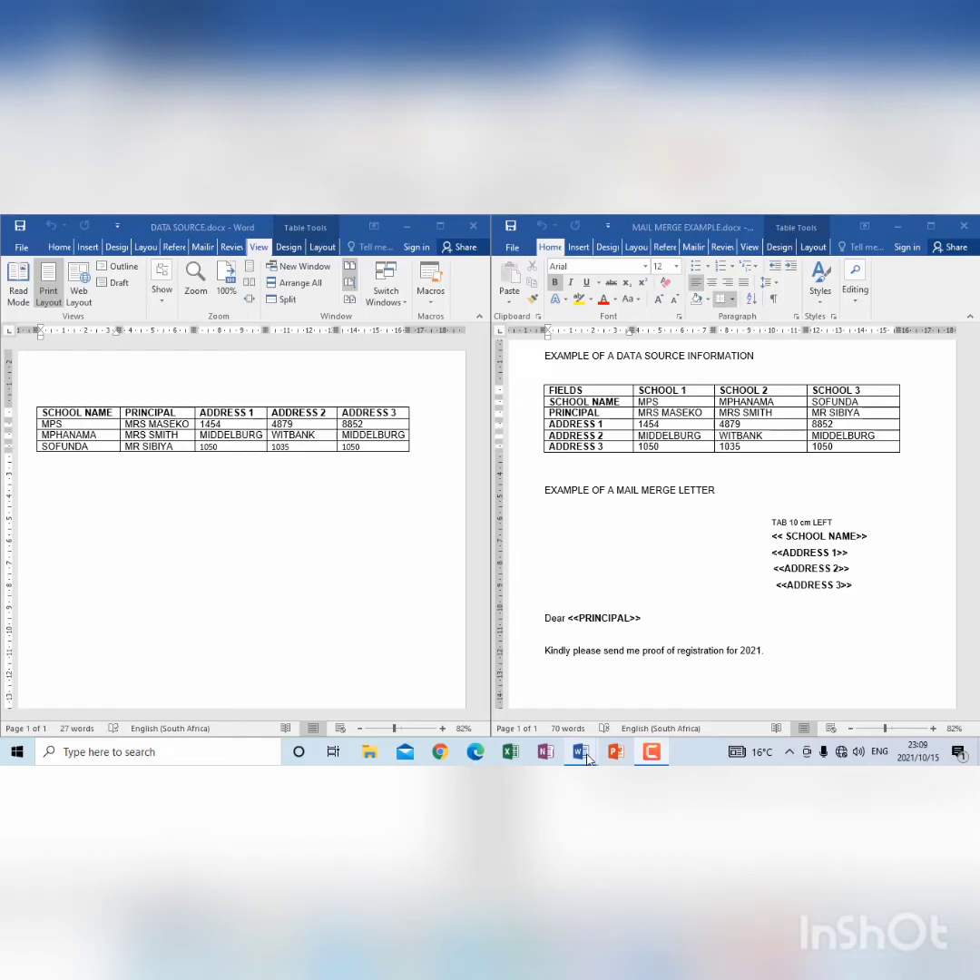
Step: Switch to the blank Document1 window and show the Mailings tab's mail merge commands
mouse_move(586, 758)
left_click(656, 704)
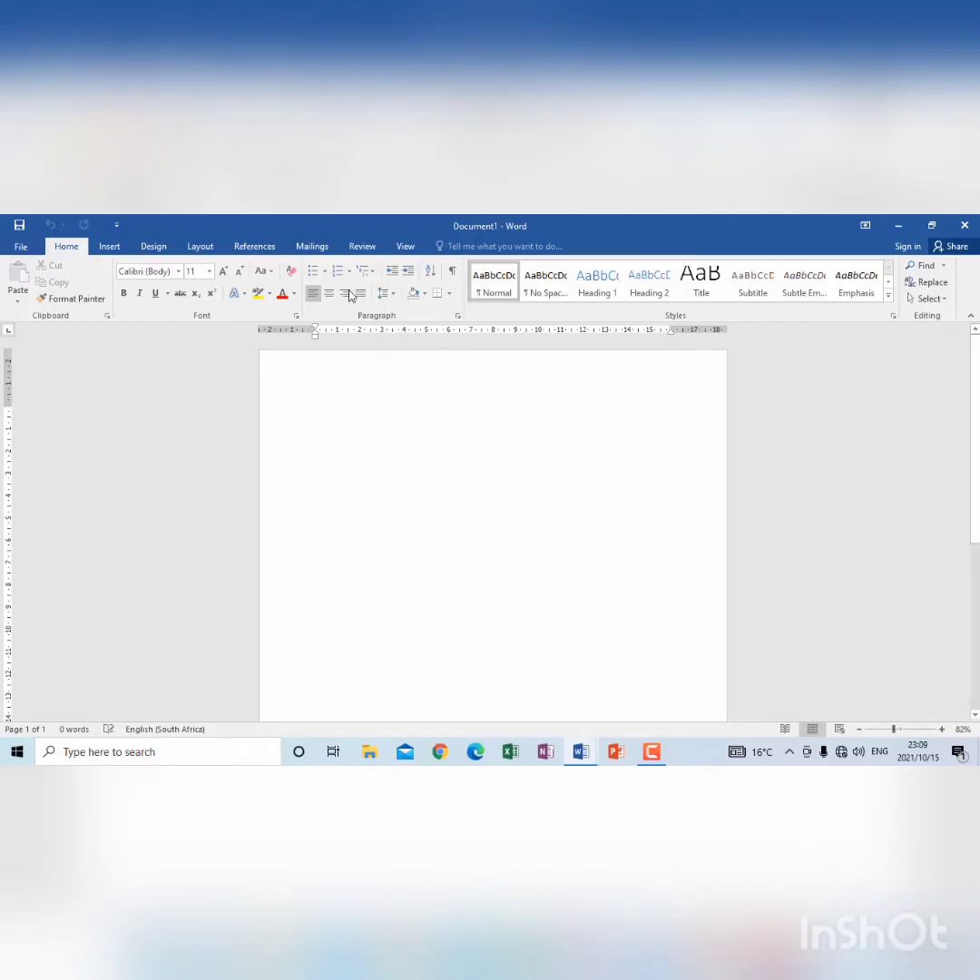
left_click(312, 246)
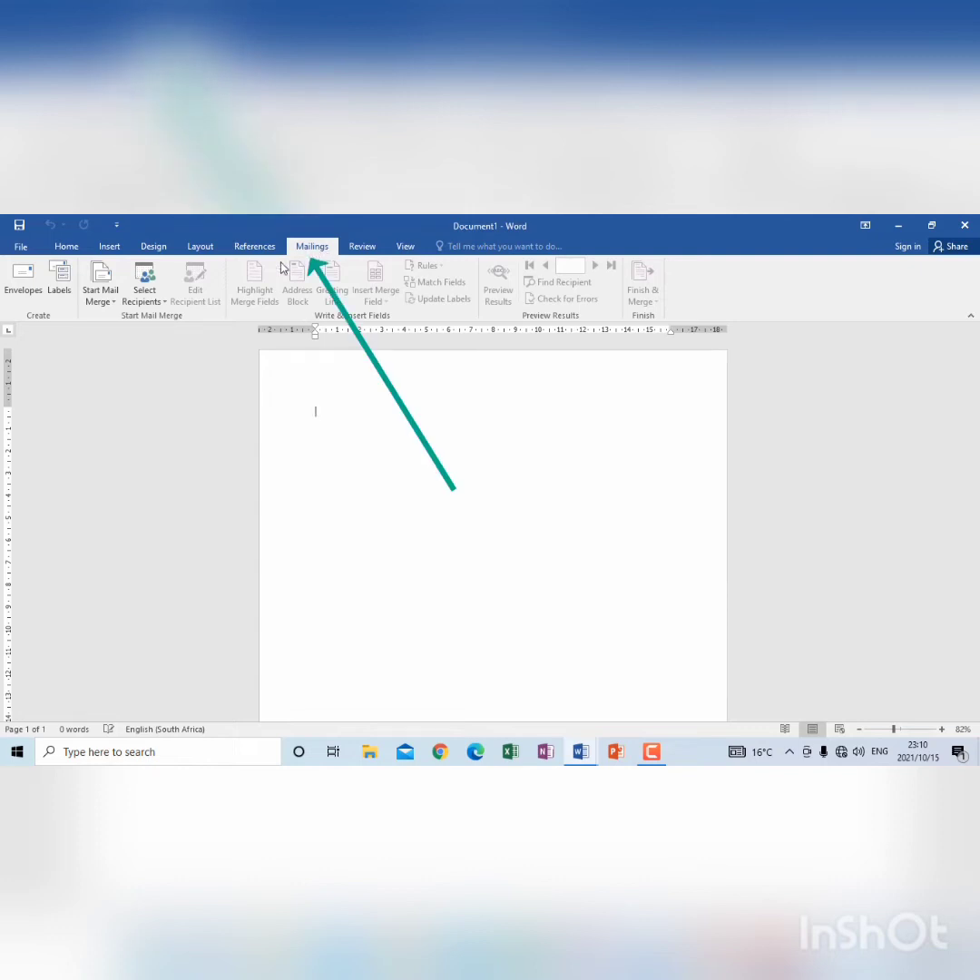
Step: Use DATA SOURCE.docx from the Documents folder as the existing recipient list
left_click(153, 300)
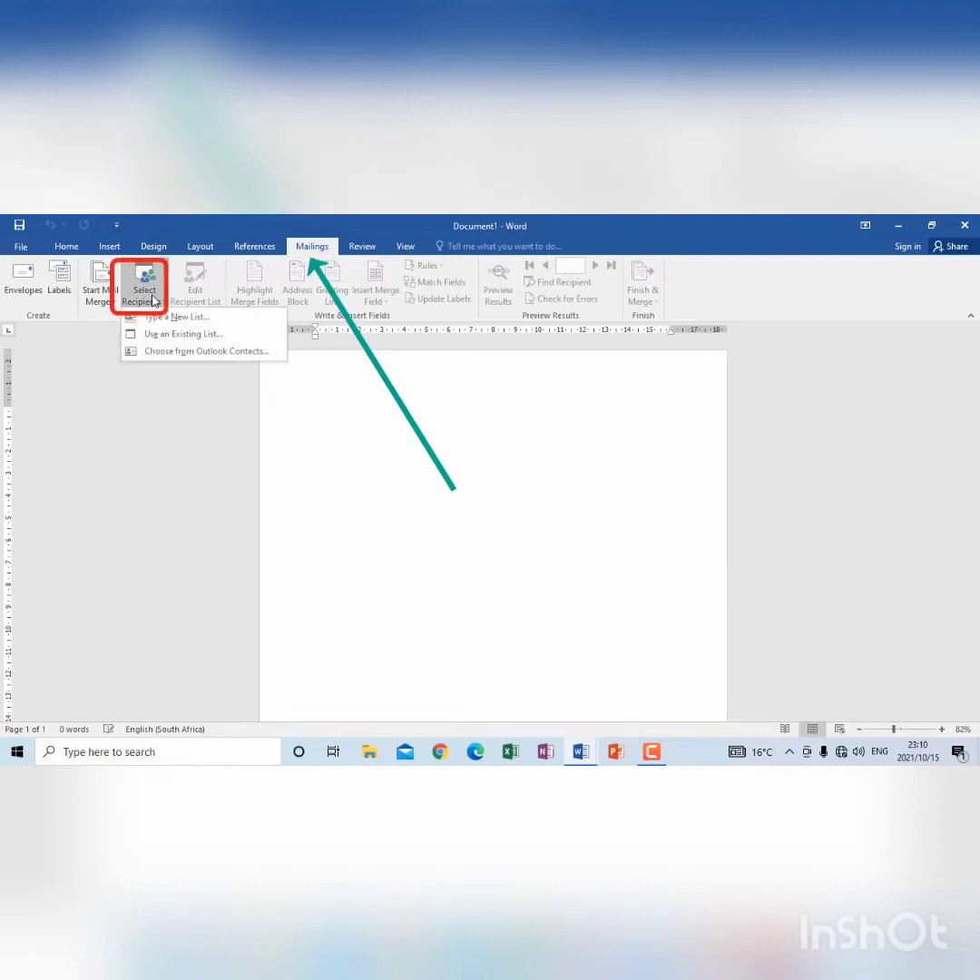
left_click(180, 336)
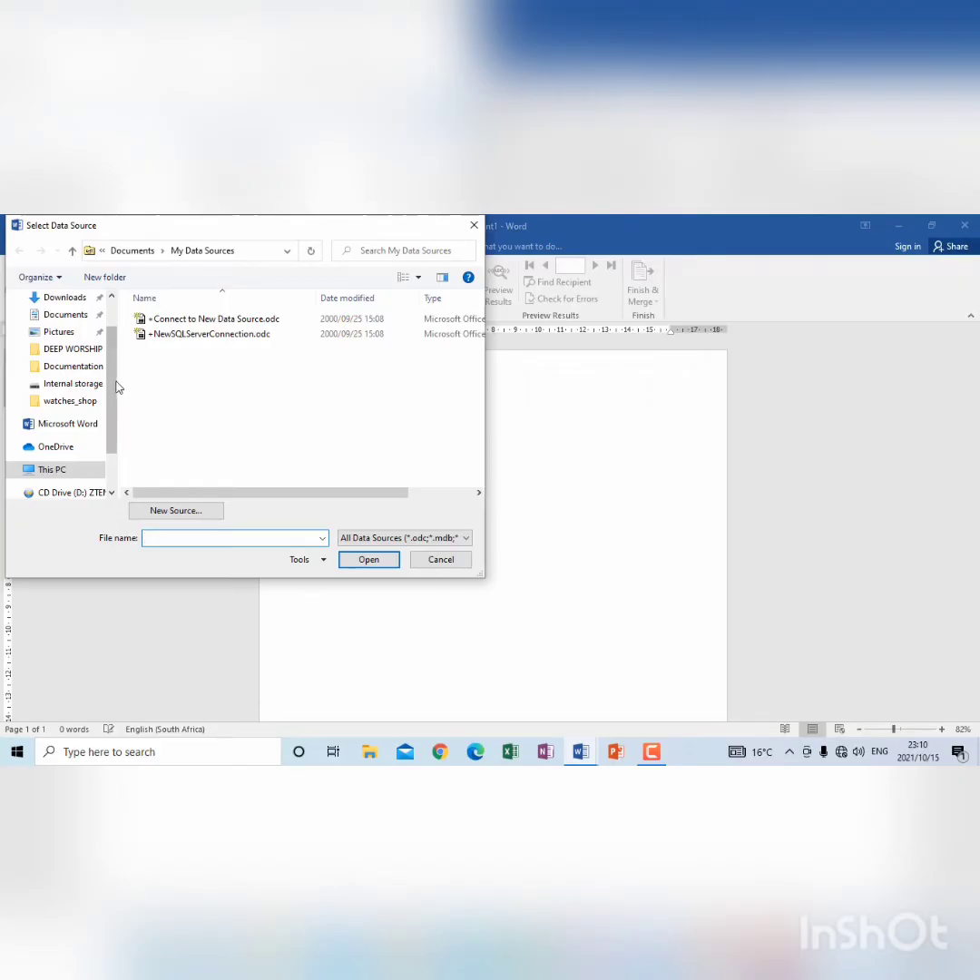
scroll(112, 384, "down", 1)
scroll(113, 383, "up", 2)
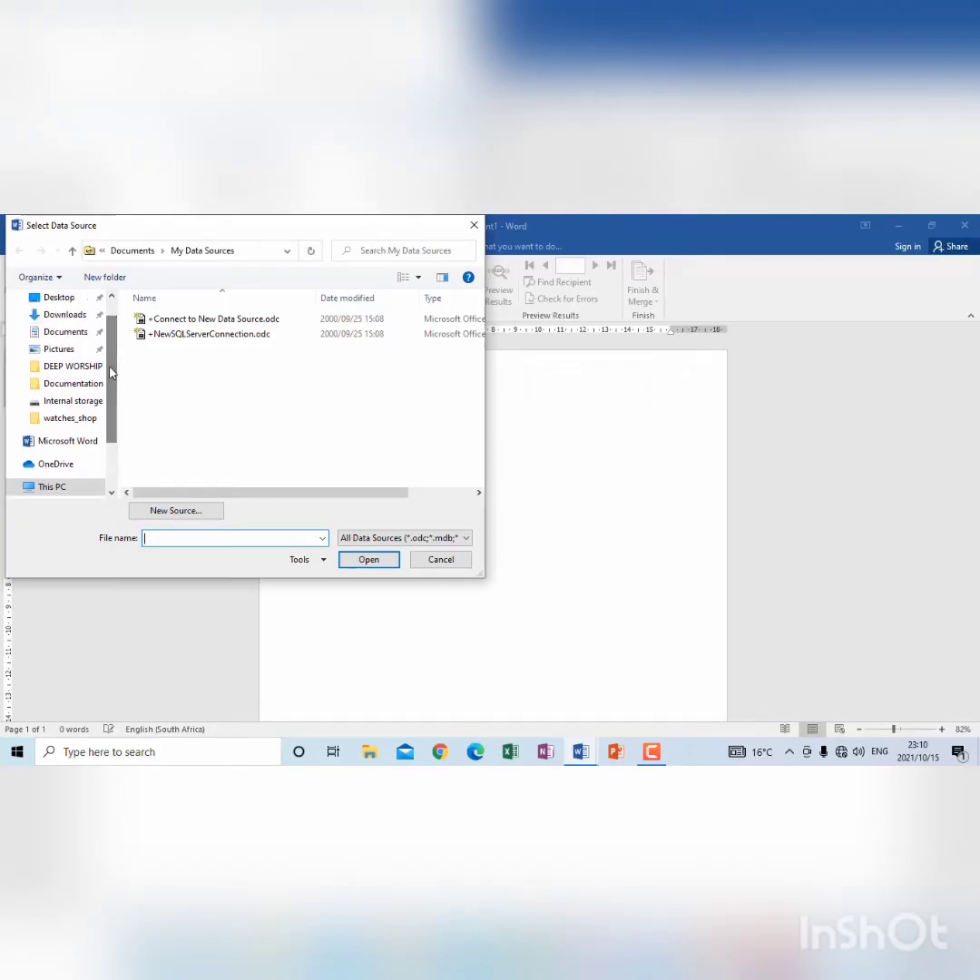
left_click(77, 333)
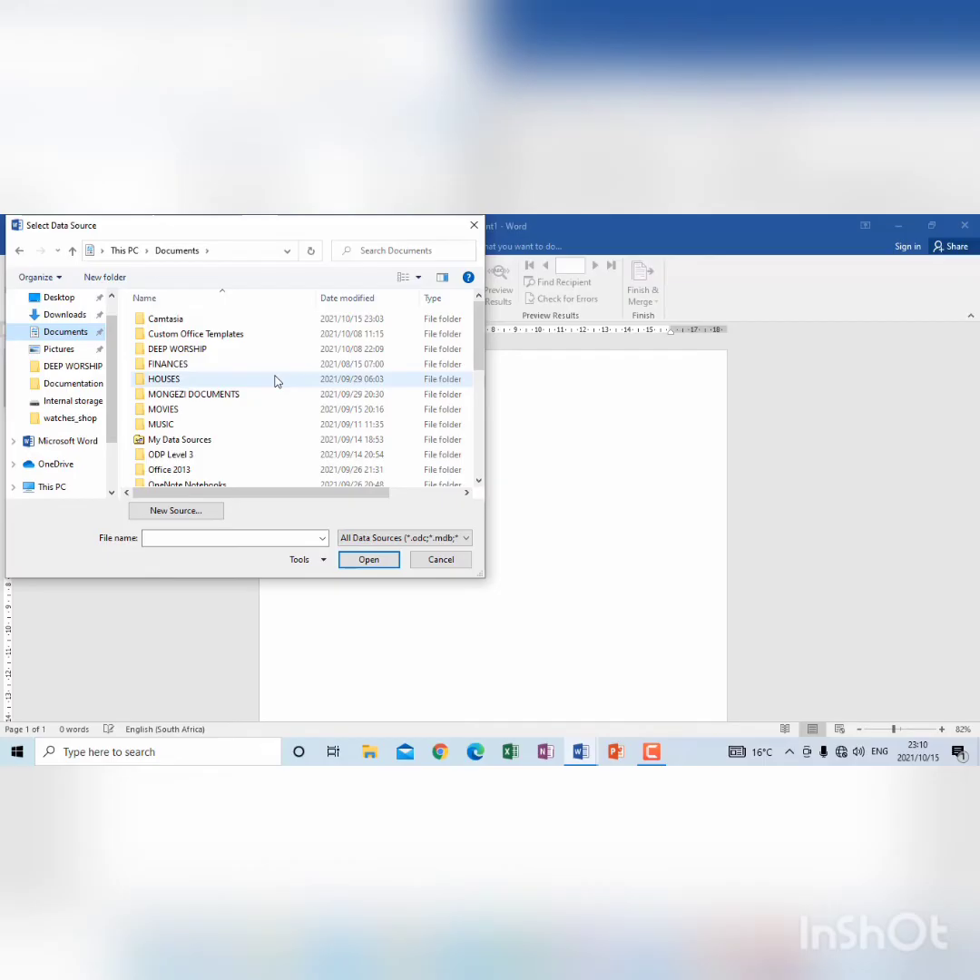
scroll(479, 368, "down", 1)
scroll(480, 367, "down", 4)
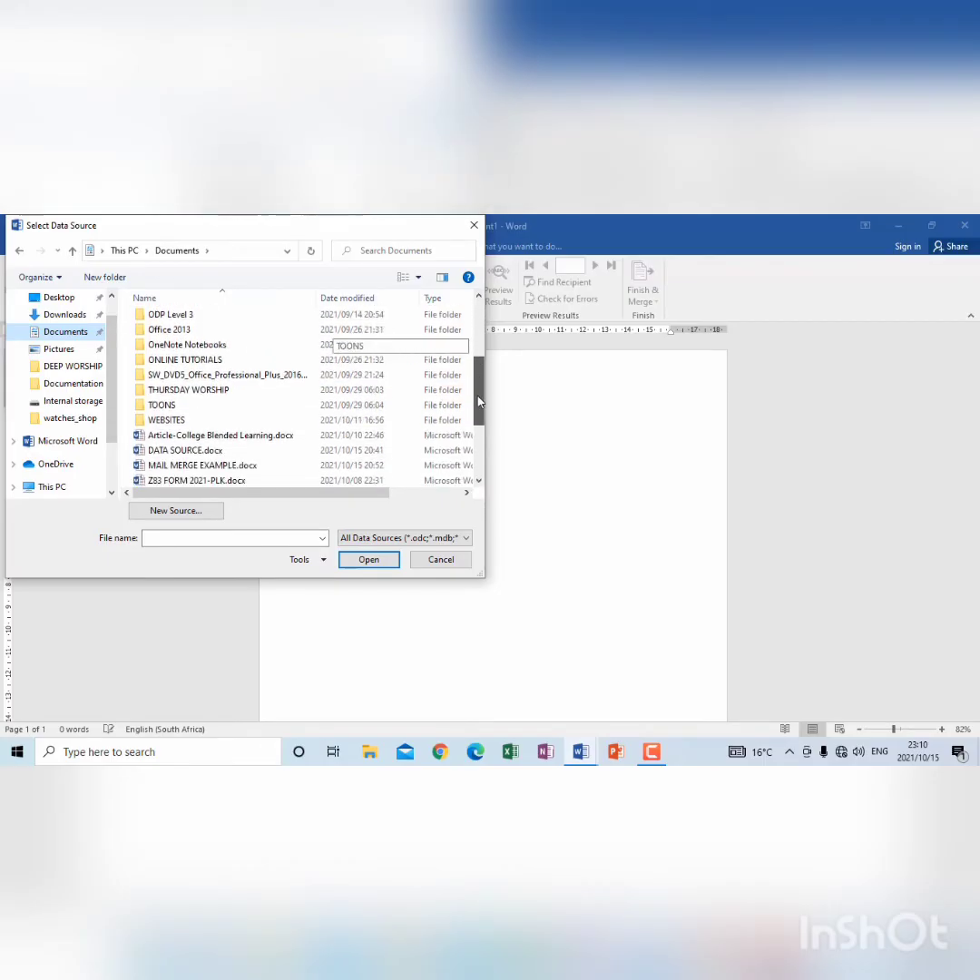
left_click(191, 398)
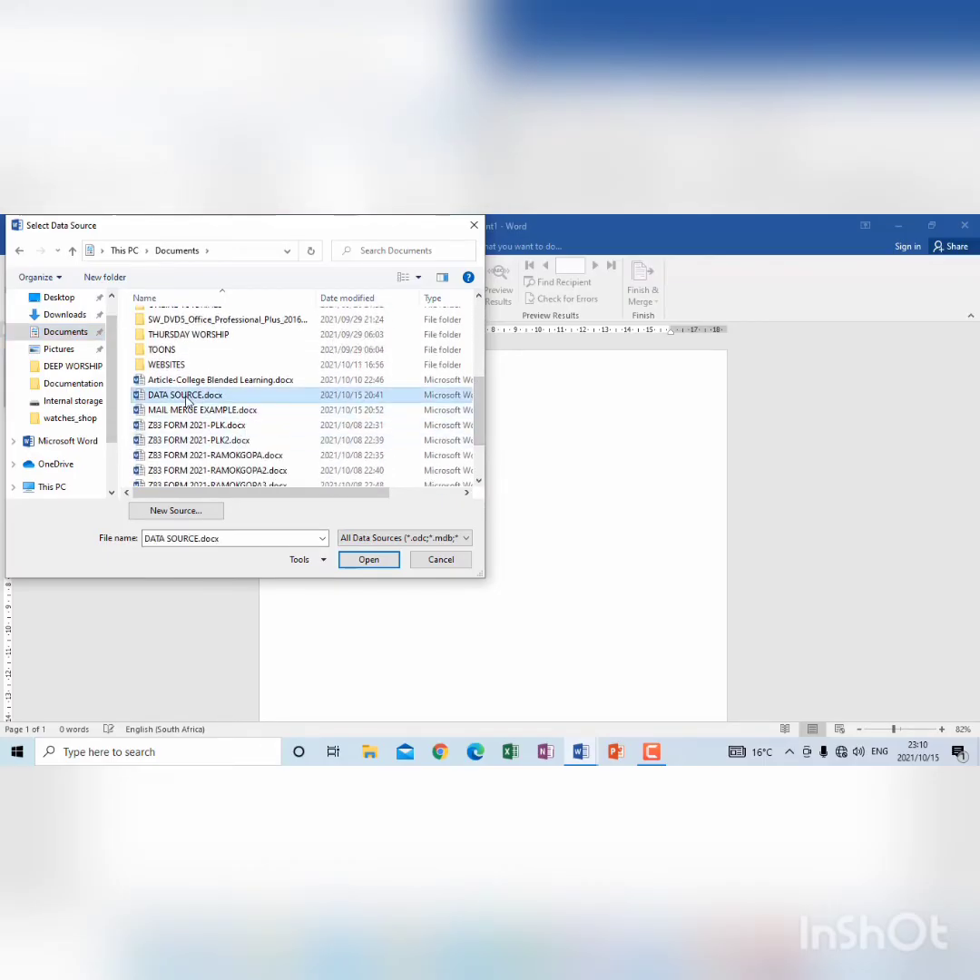
left_click(369, 560)
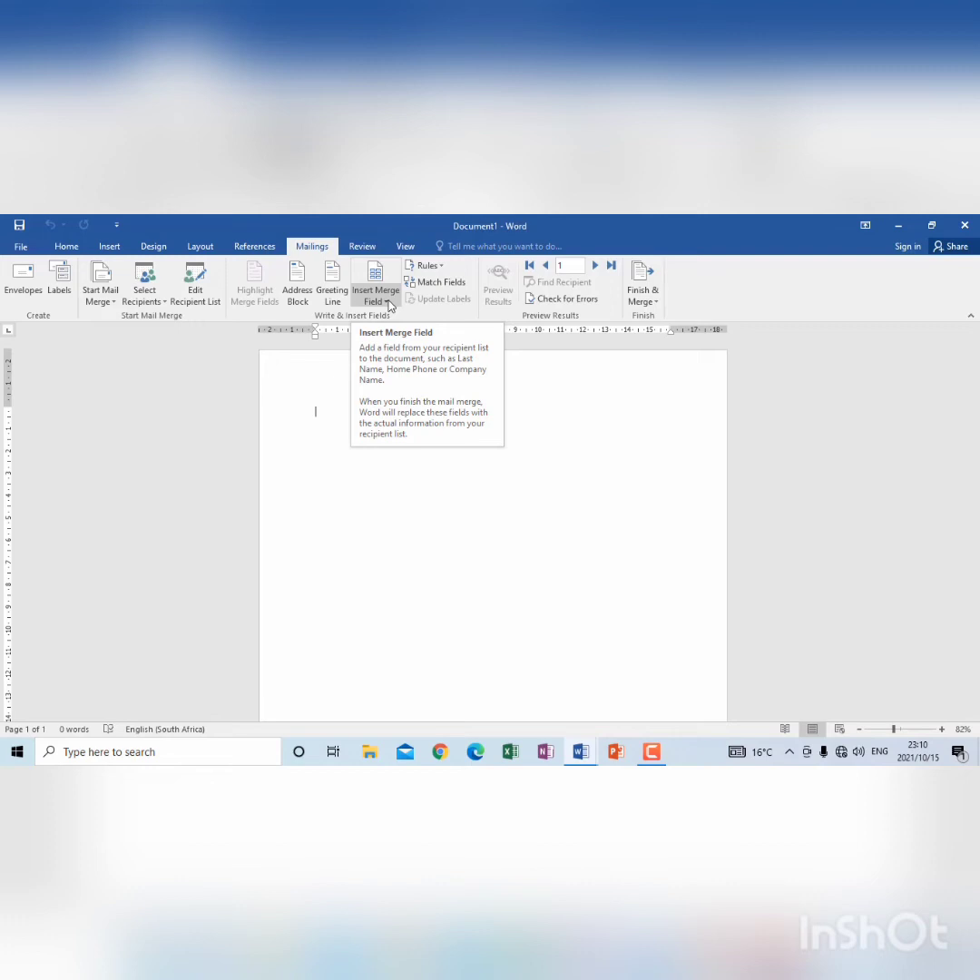
Step: Open the Insert Merge Field list showing SCHOOL_NAME, PRINCIPAL and ADDRESS_1 to ADDRESS_3
left_click(385, 302)
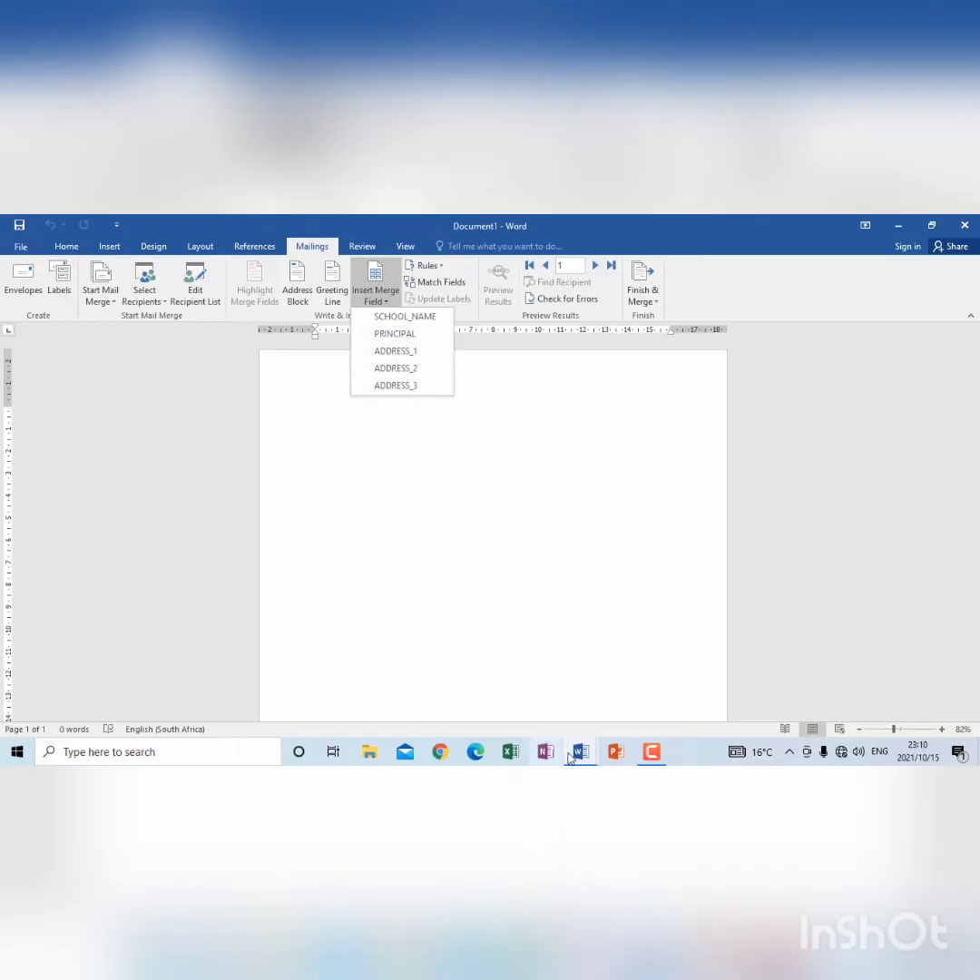
mouse_move(576, 763)
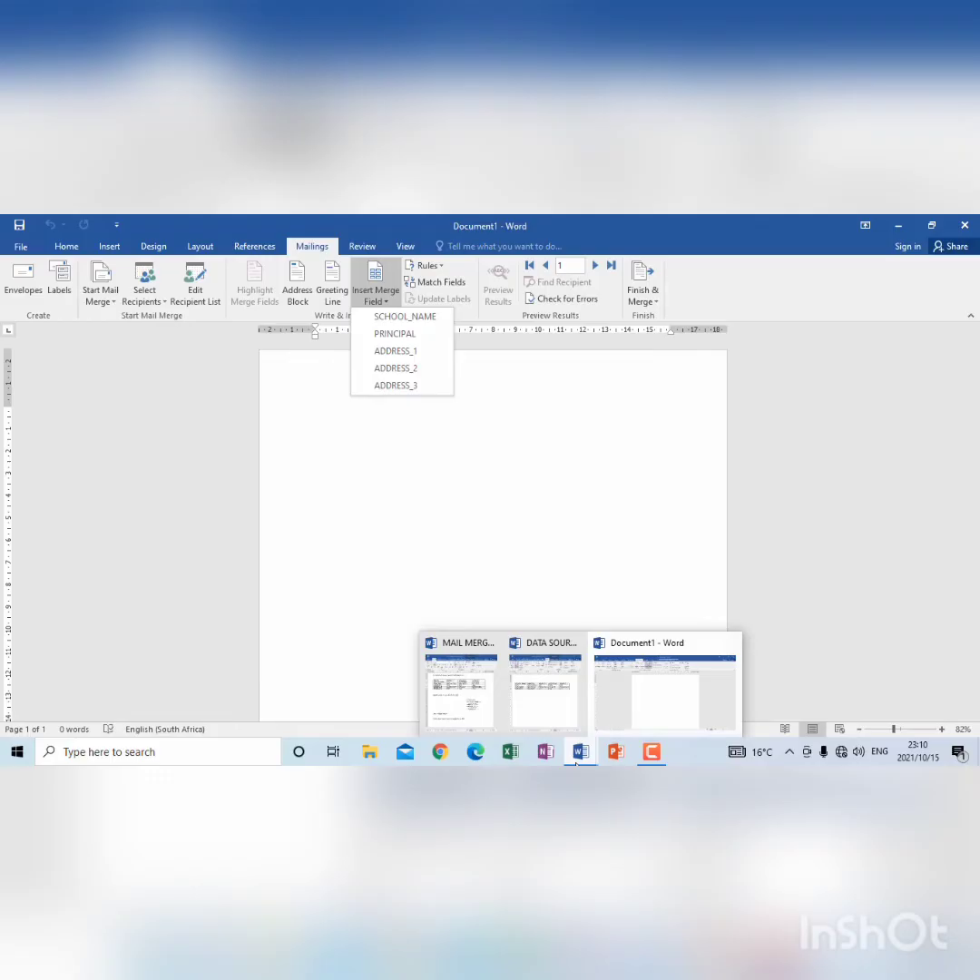
left_click(463, 689)
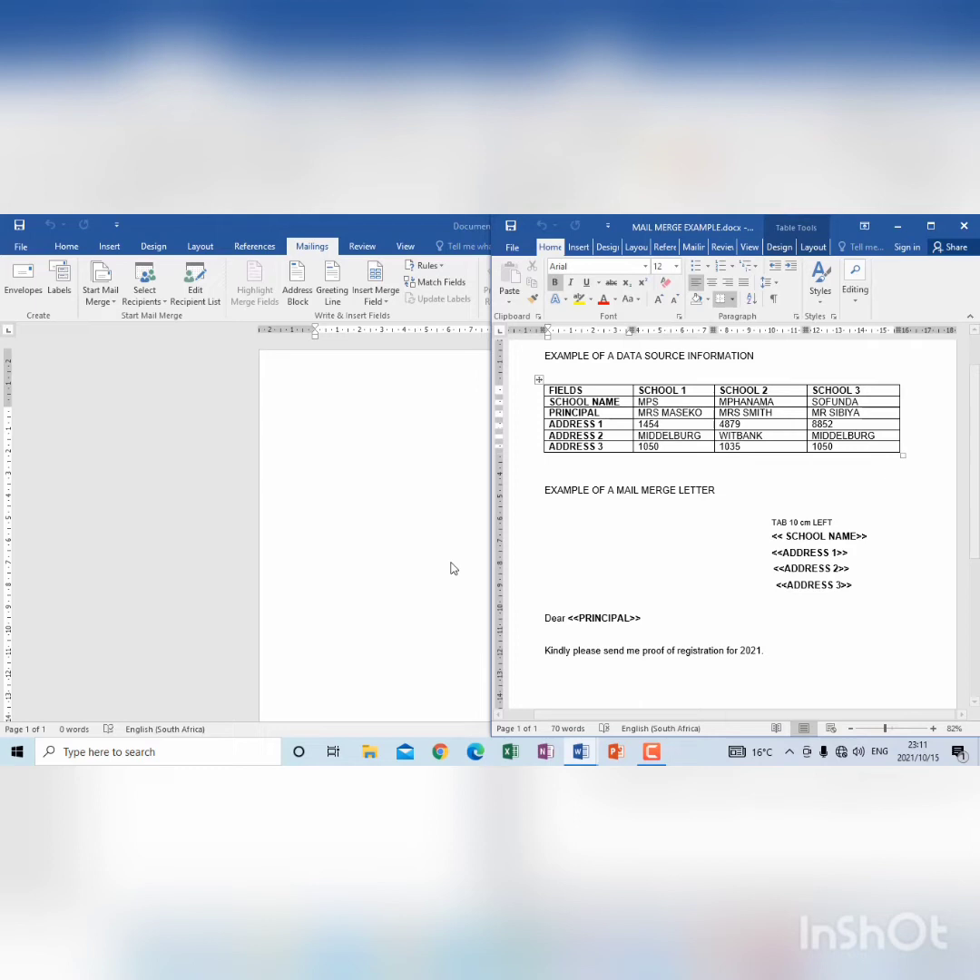
left_click(435, 535)
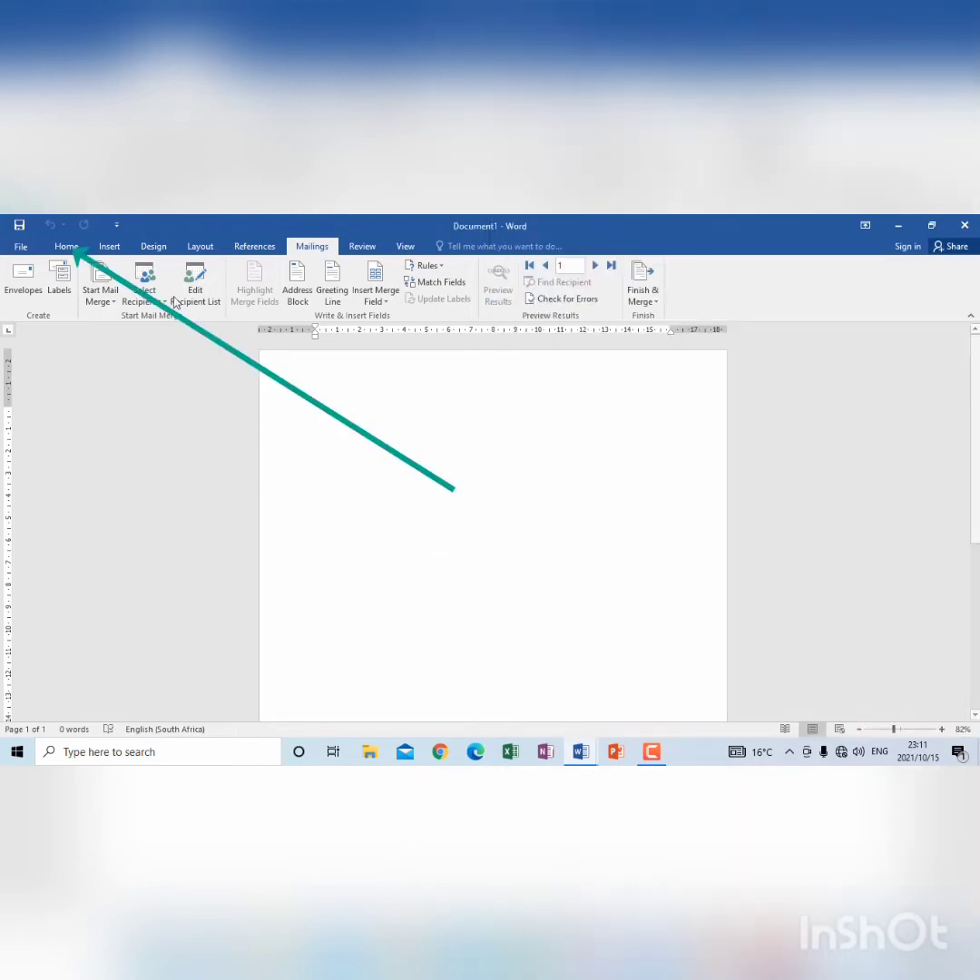
Step: Add a left-aligned 10 cm tab stop via the Paragraph dialog's Tabs settings
left_click(67, 251)
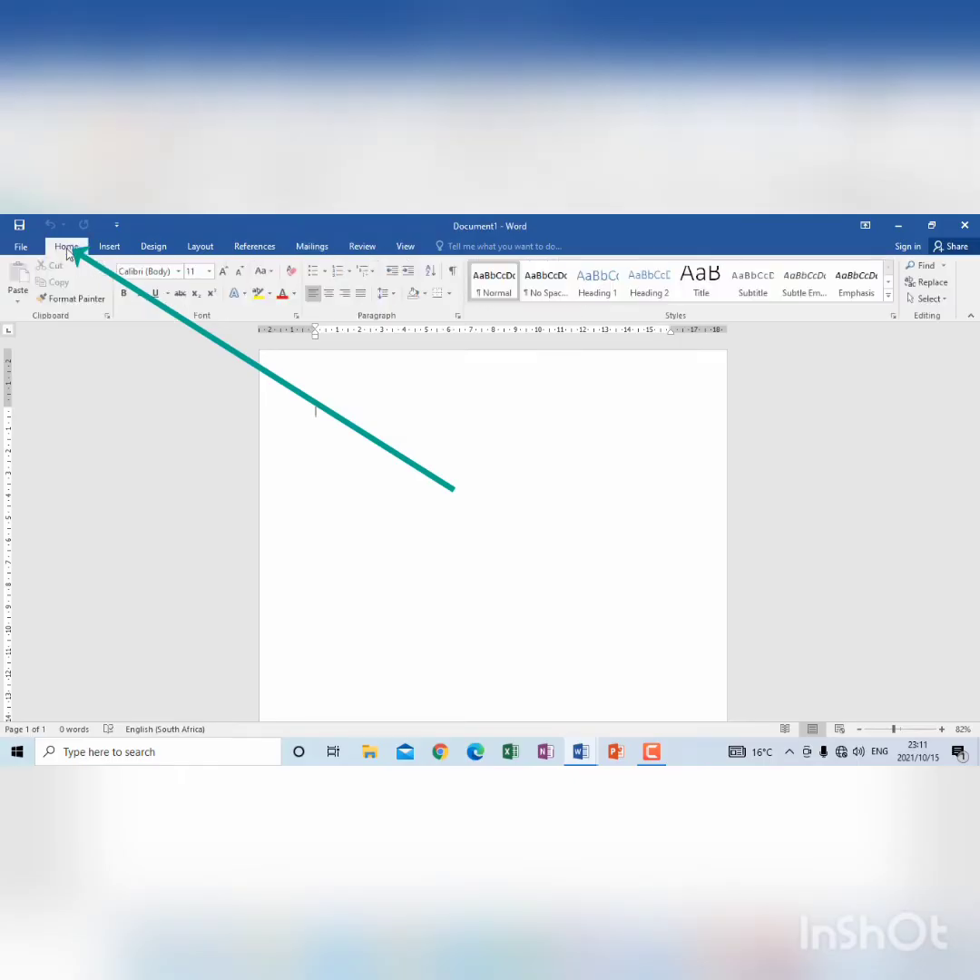
left_click(457, 315)
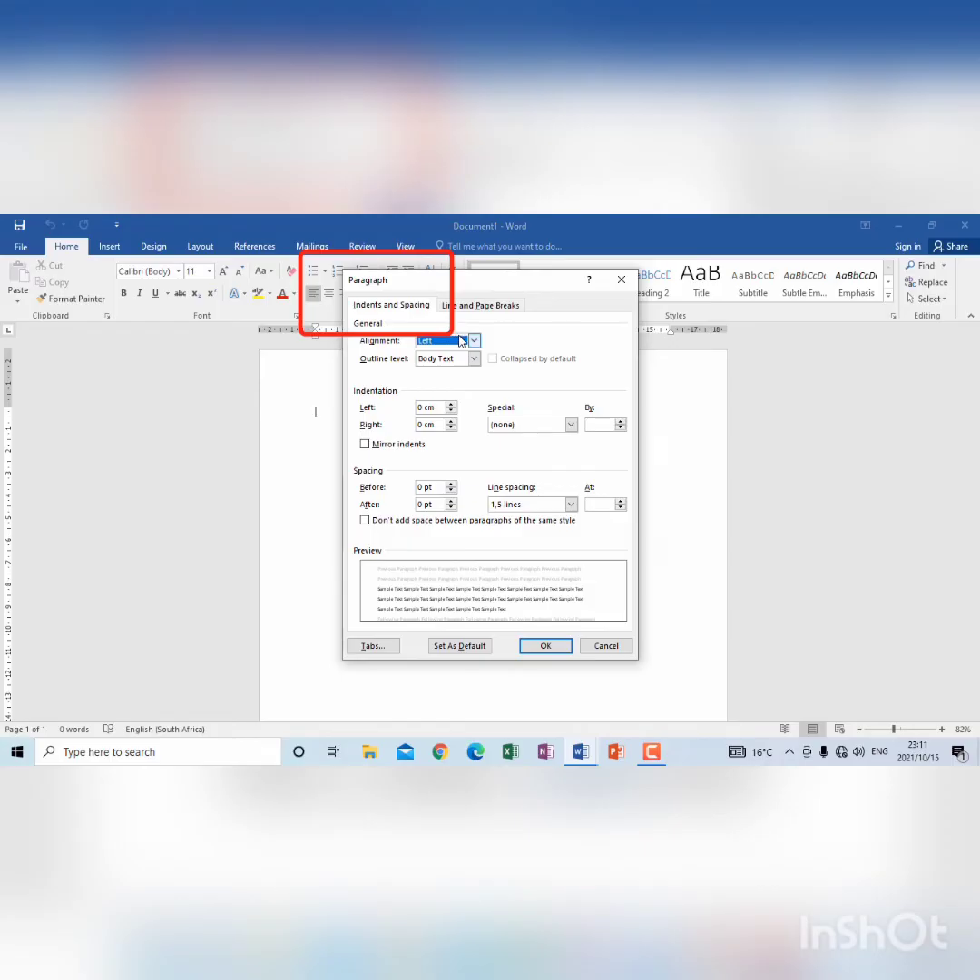
left_click(372, 646)
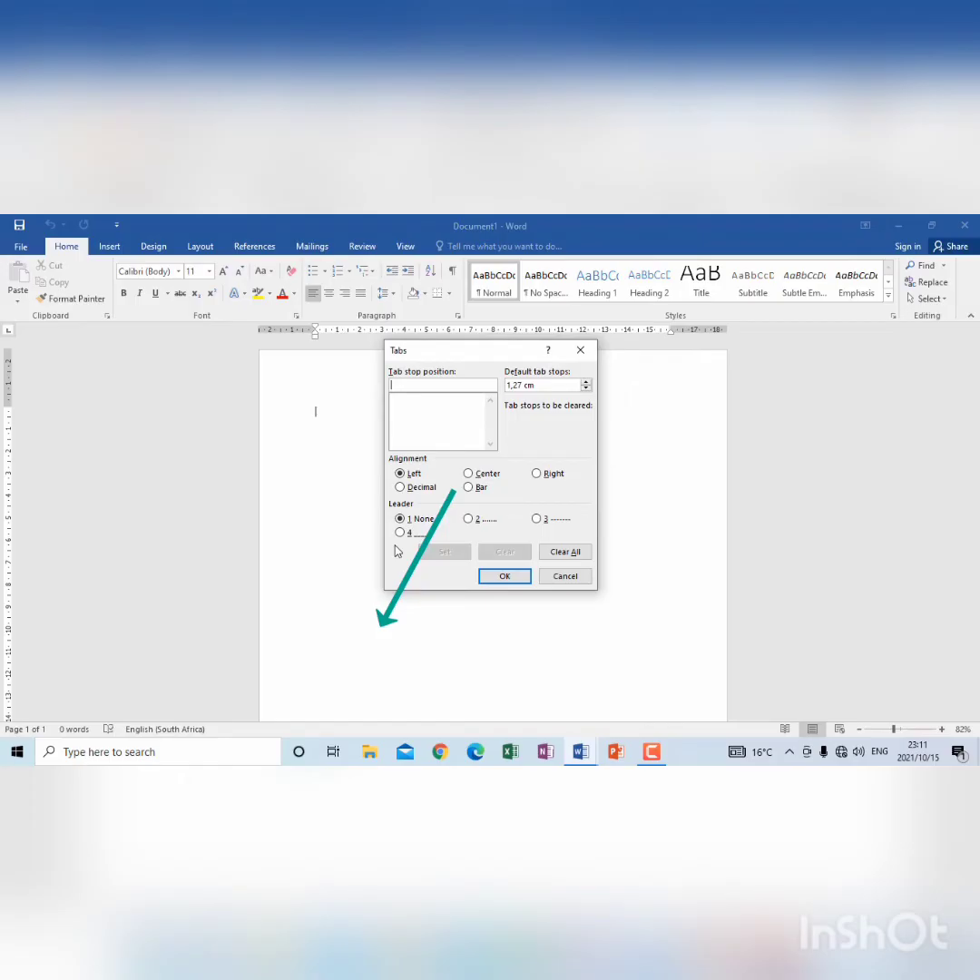
type("10")
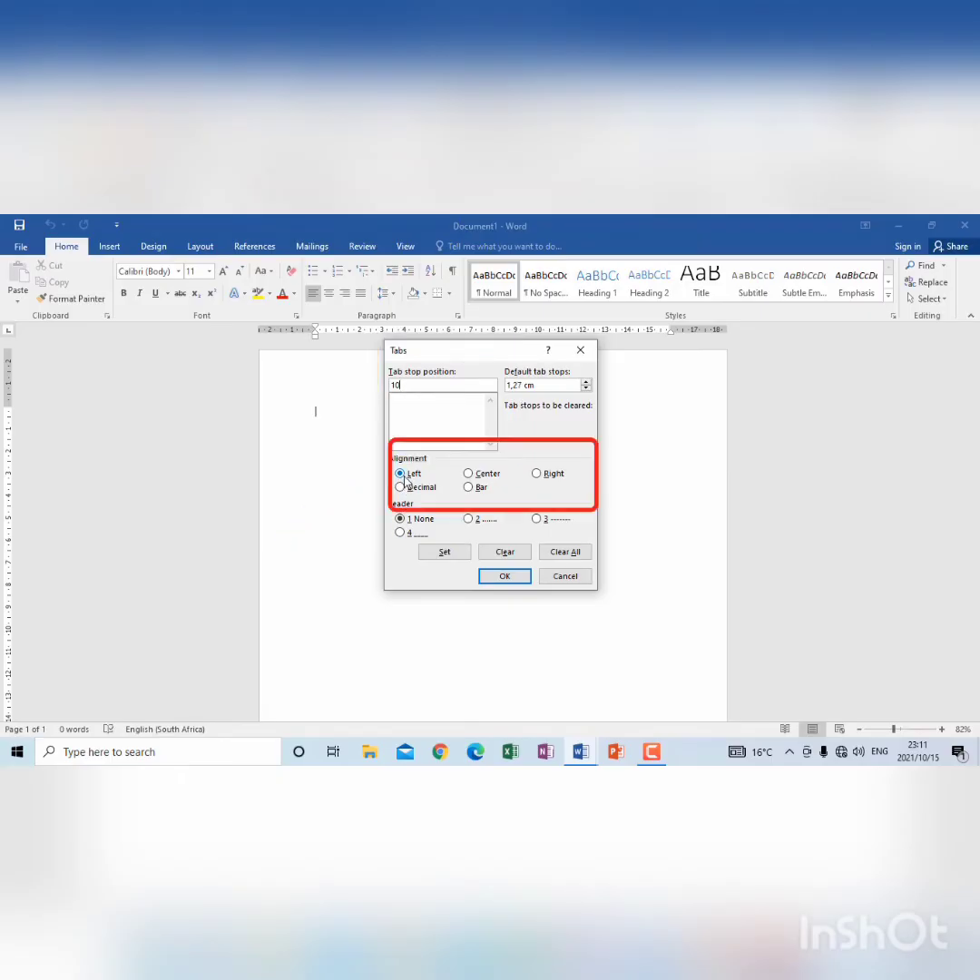
left_click(444, 552)
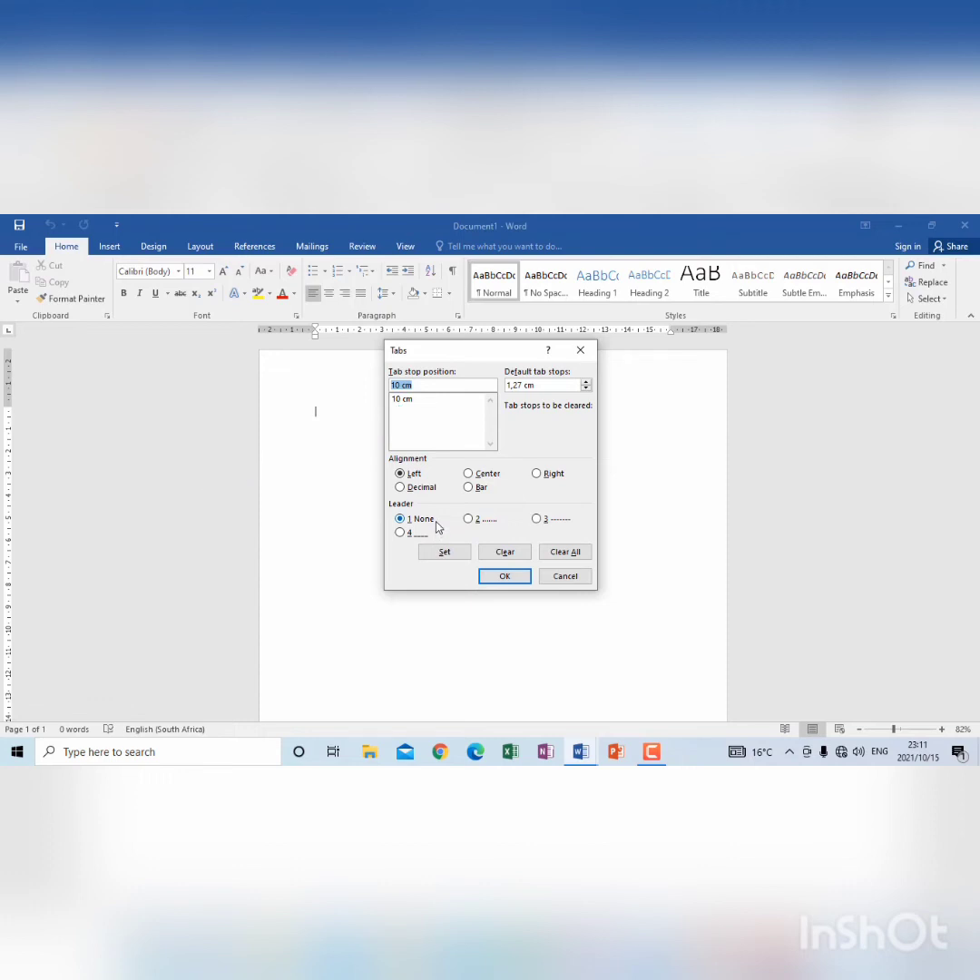
left_click(500, 580)
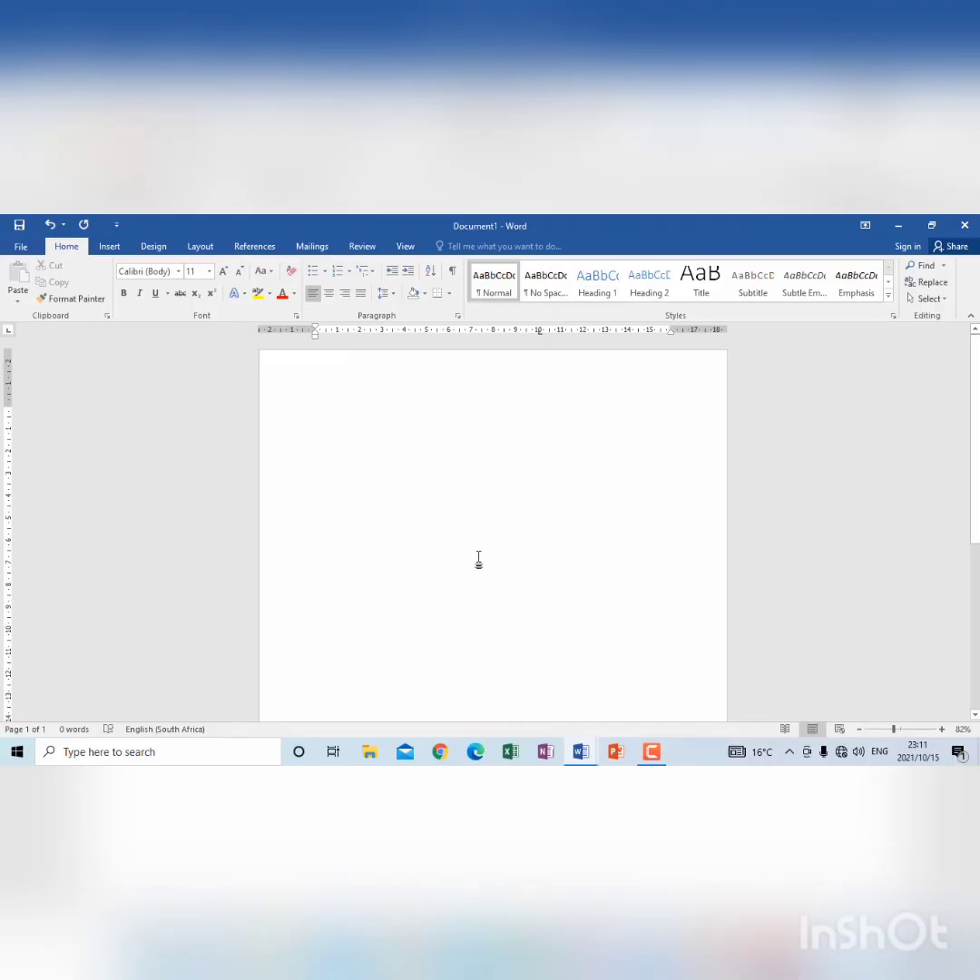
Step: Tab to the 10 cm stop, check the MAIL MERGE EXAMPLE letter, then return to maximized Document1
key("Tab")
mouse_move(581, 758)
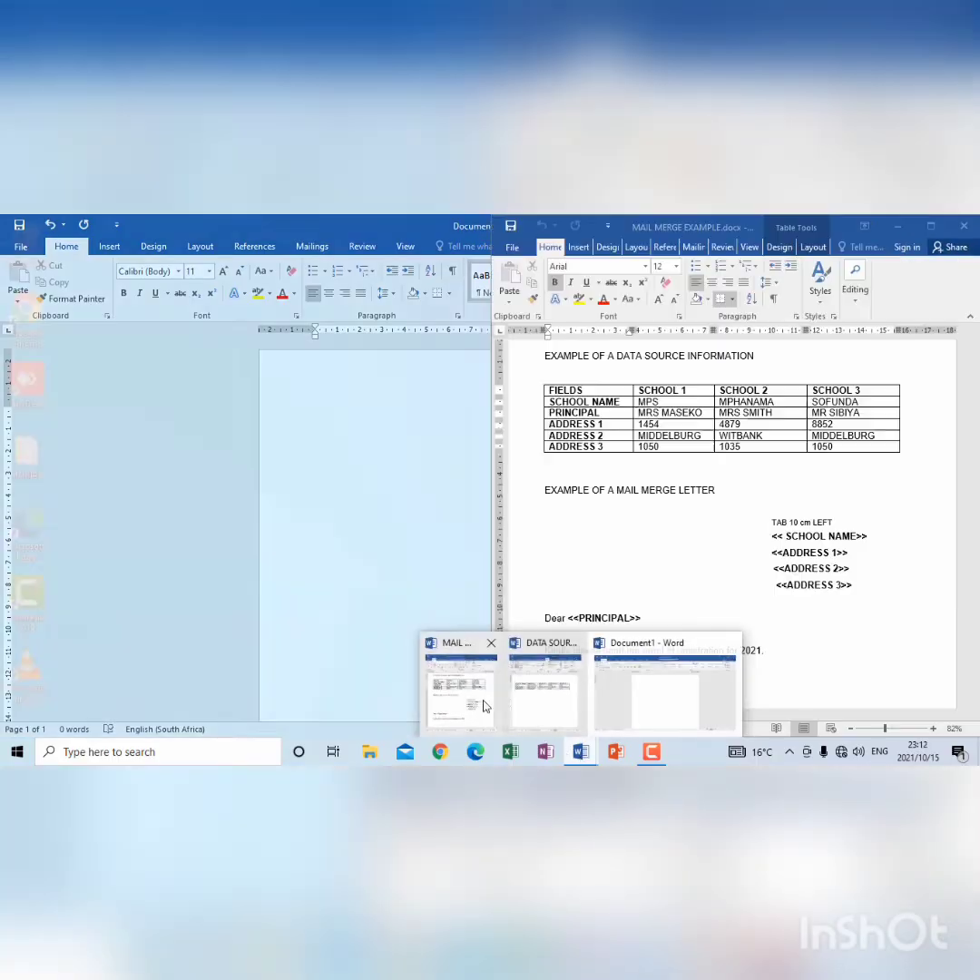
left_click(483, 706)
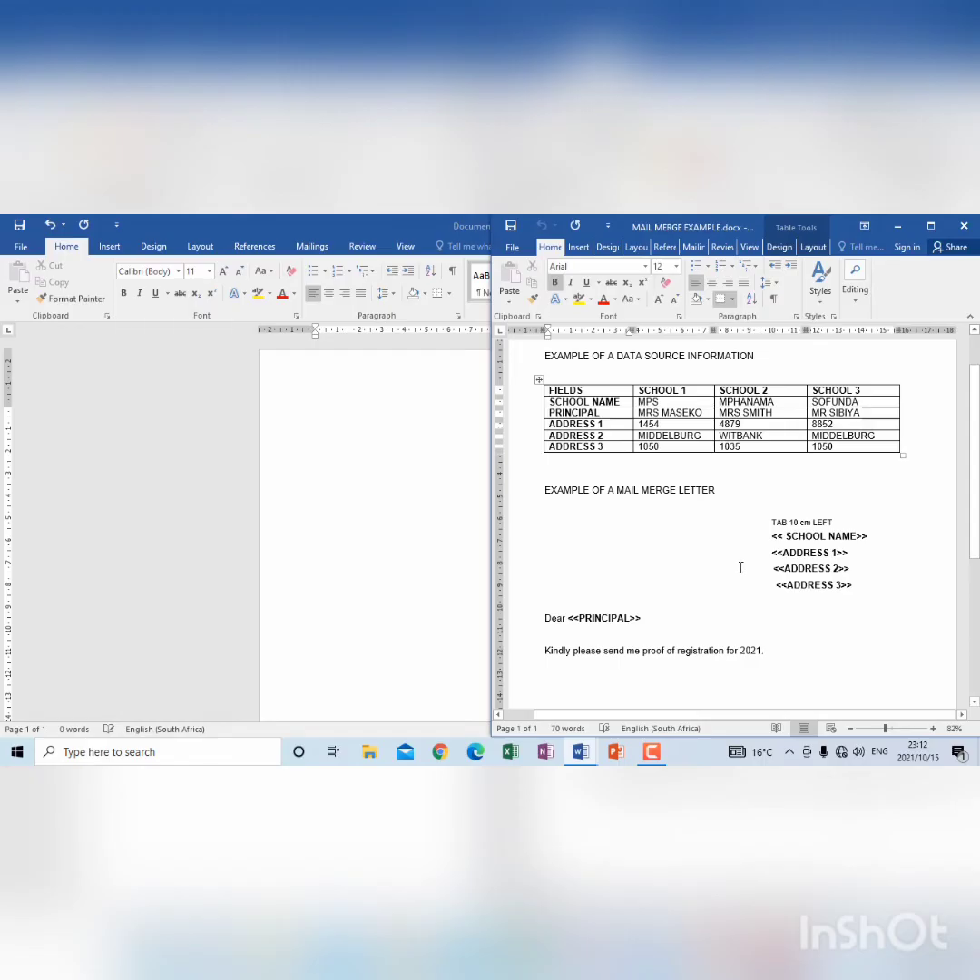
left_click(420, 558)
key("super+Up")
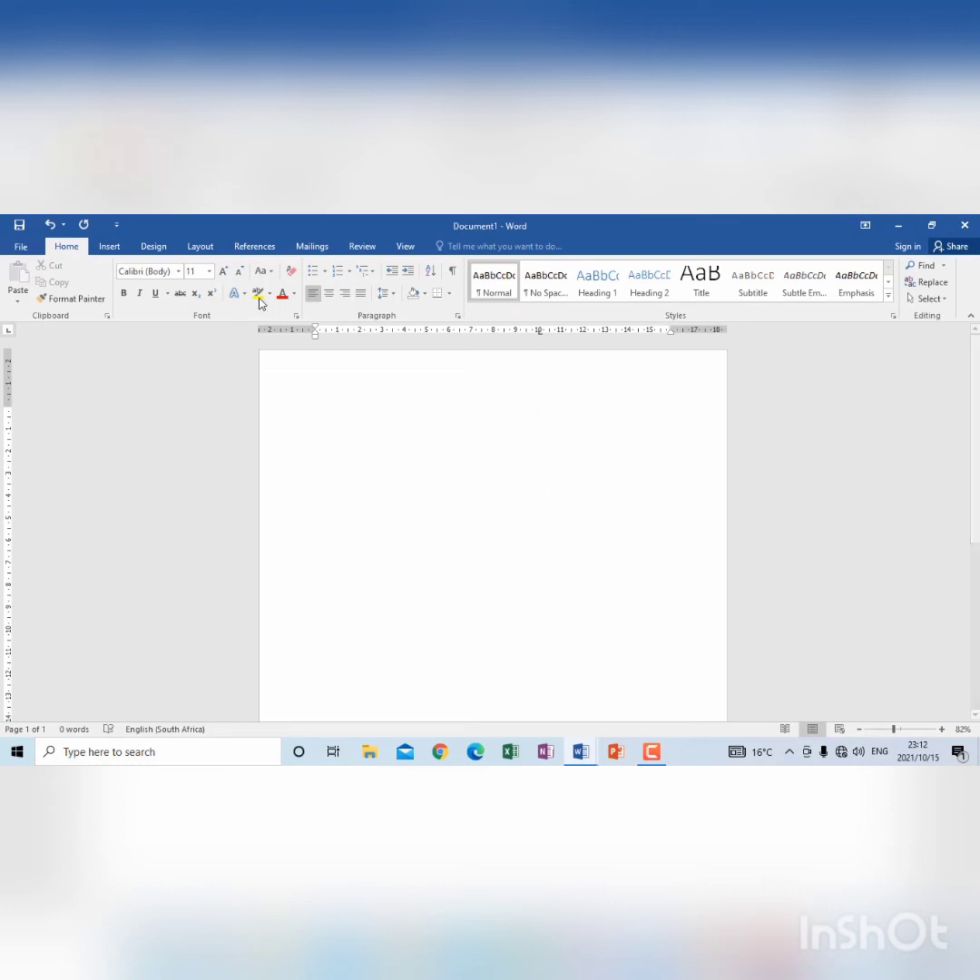
Step: Insert the SCHOOL_NAME, ADDRESS_1, ADDRESS_2 and ADDRESS_3 merge fields as the address block
left_click(312, 246)
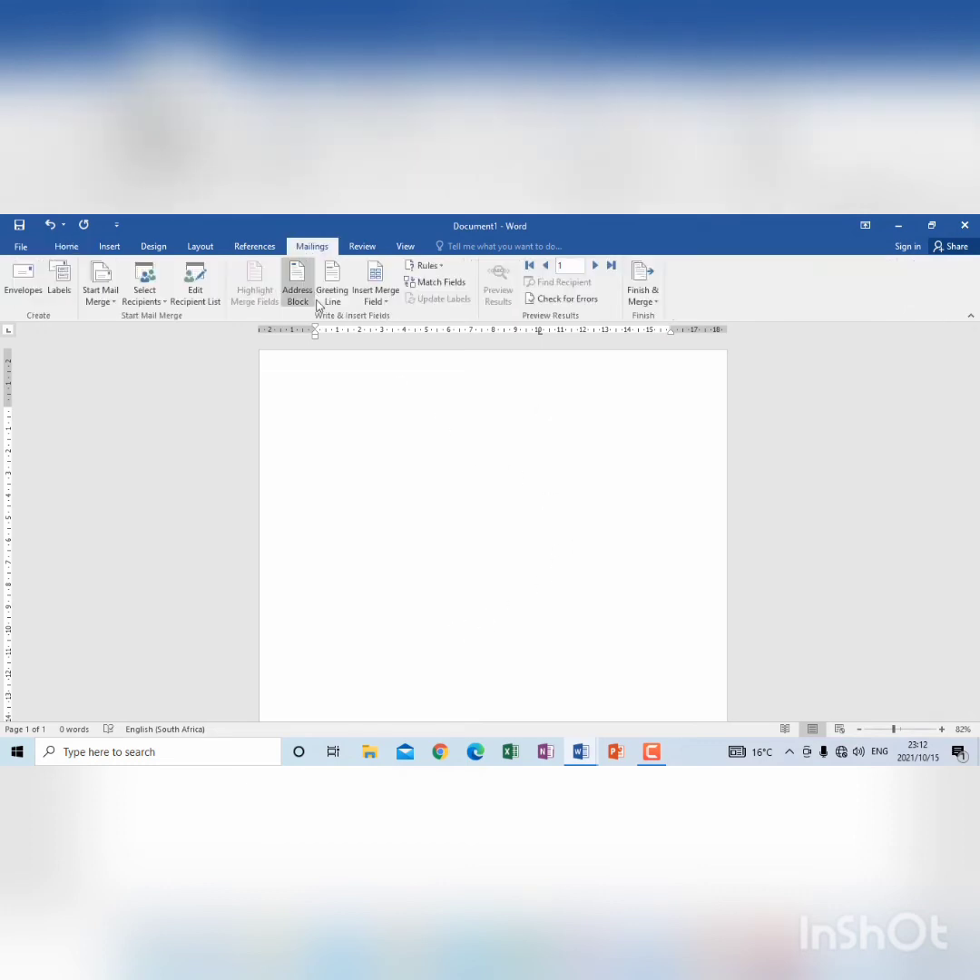
left_click(371, 301)
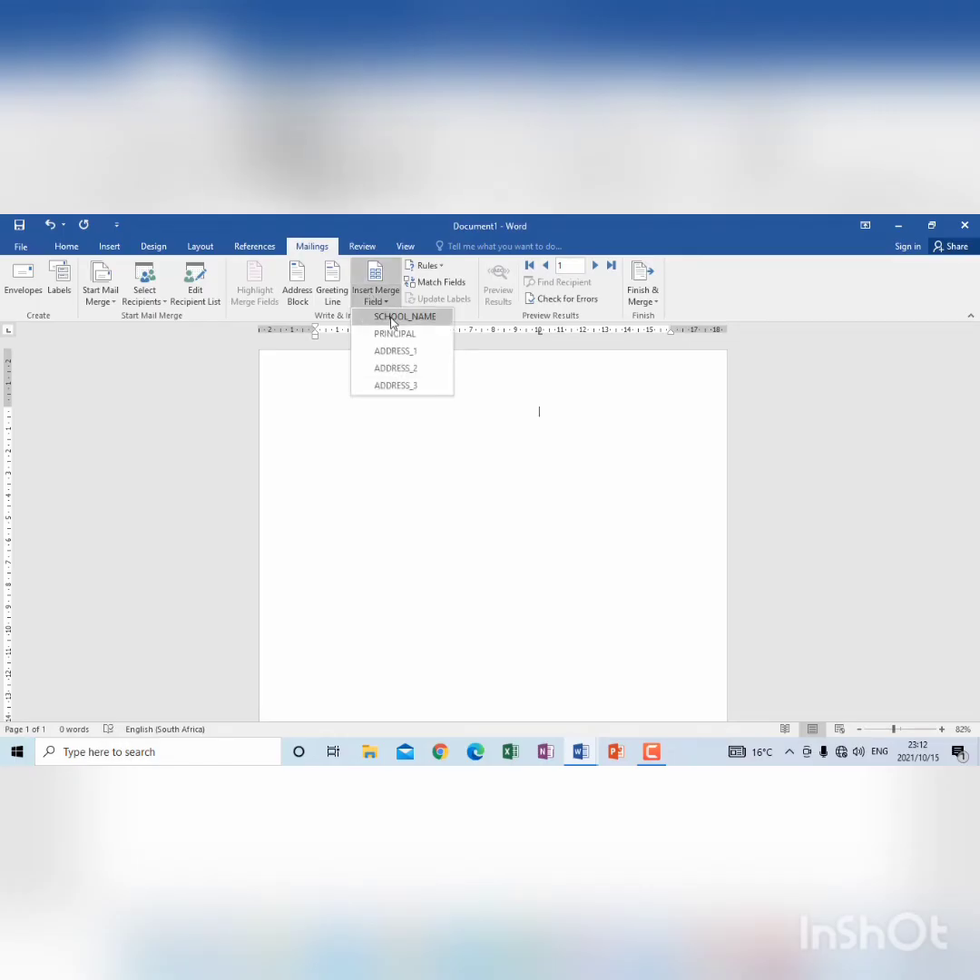
left_click(392, 318)
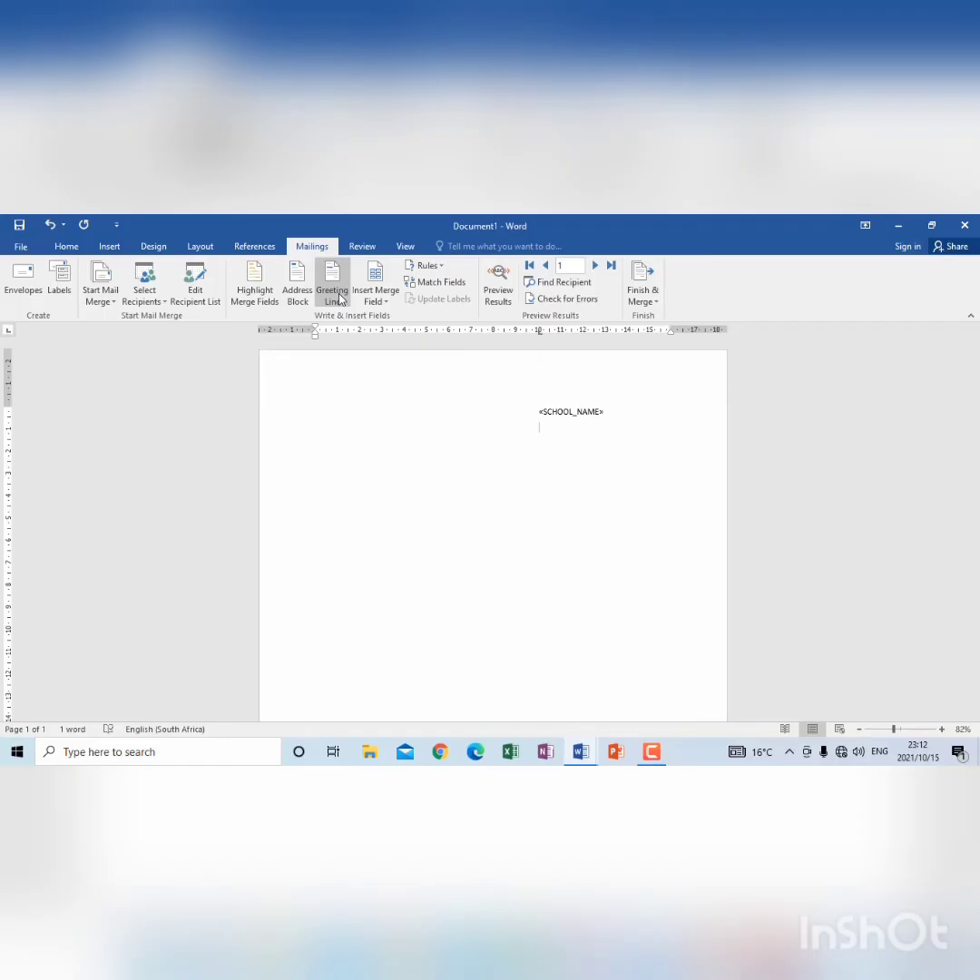
left_click(373, 302)
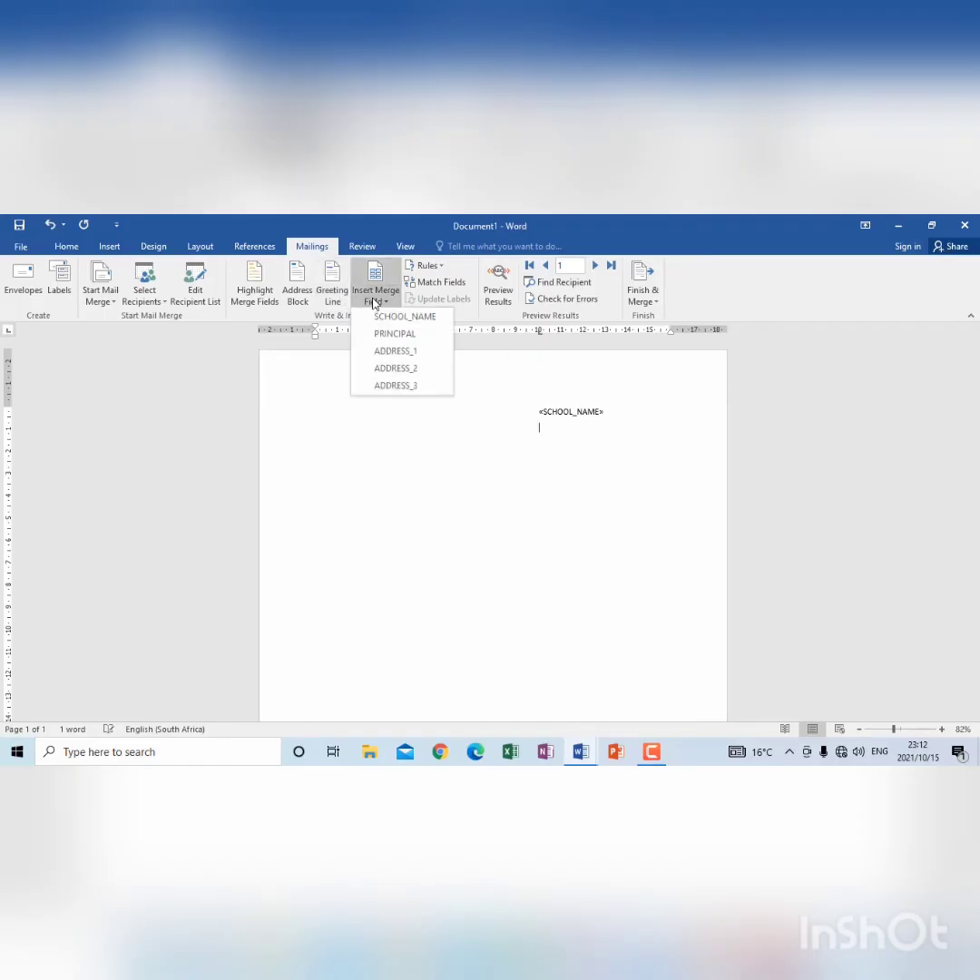
left_click(393, 350)
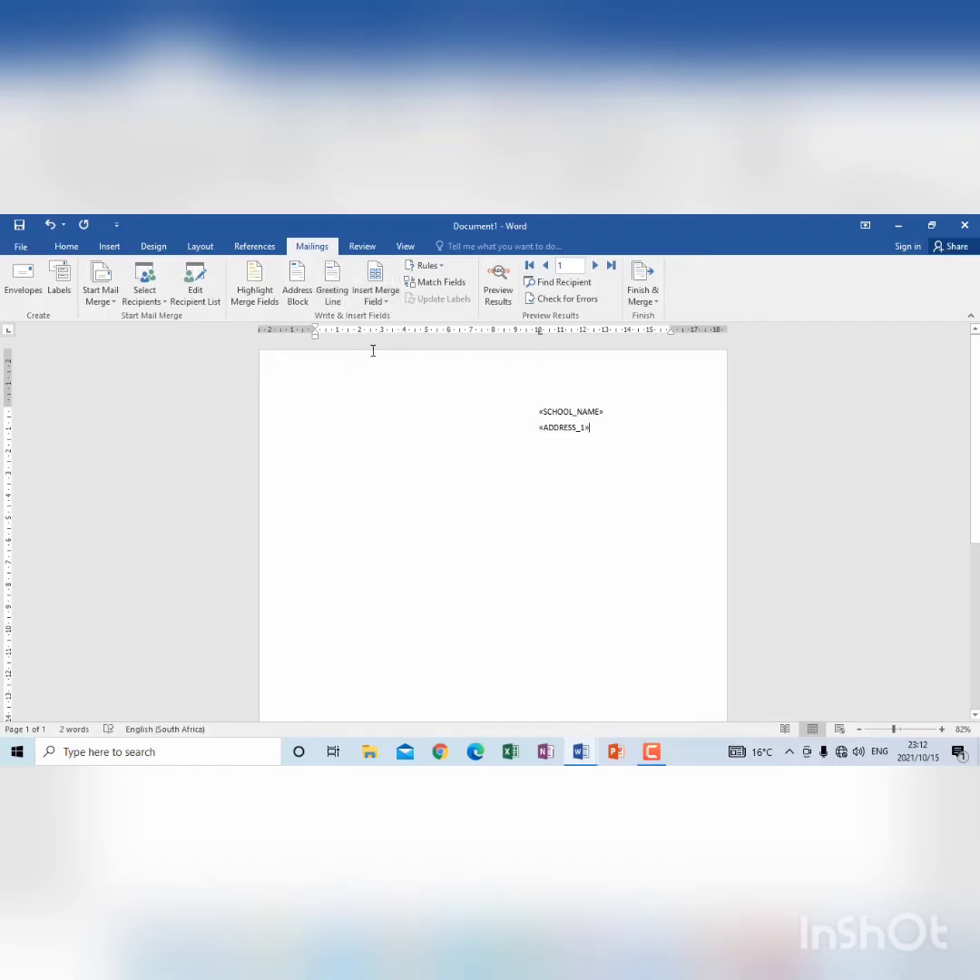
key("Return")
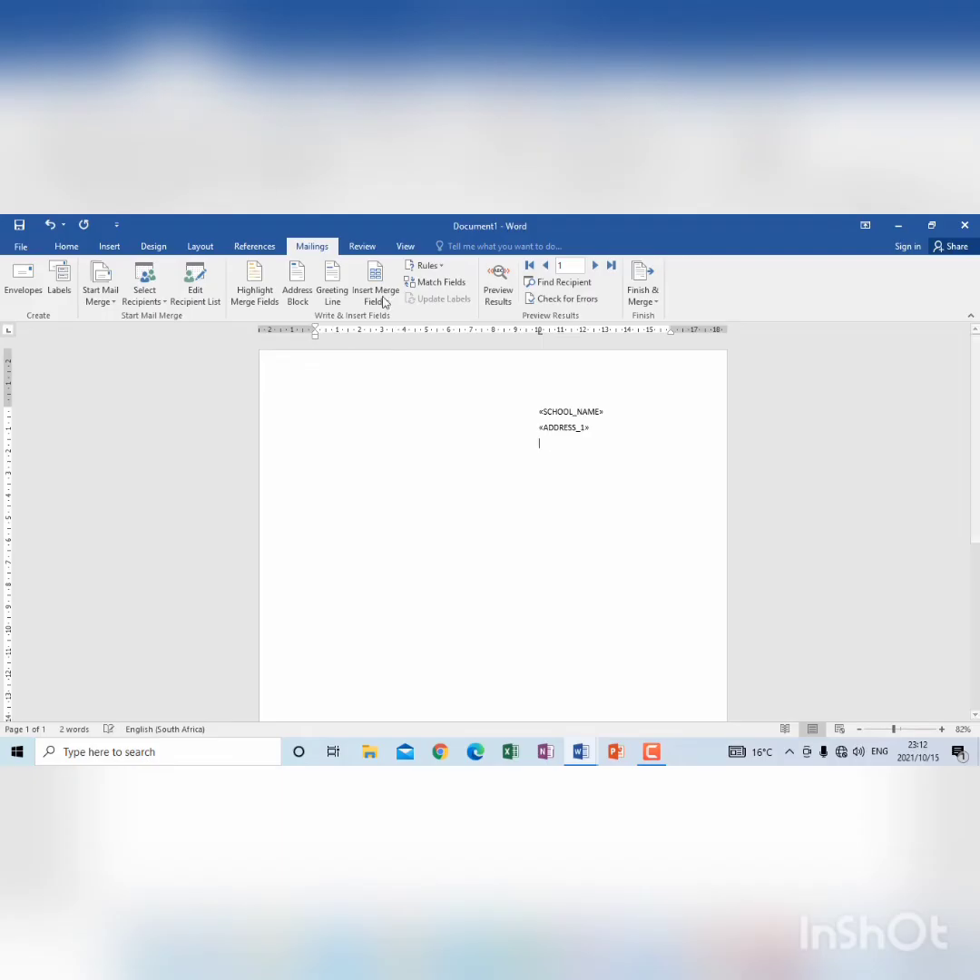
left_click(379, 302)
left_click(395, 367)
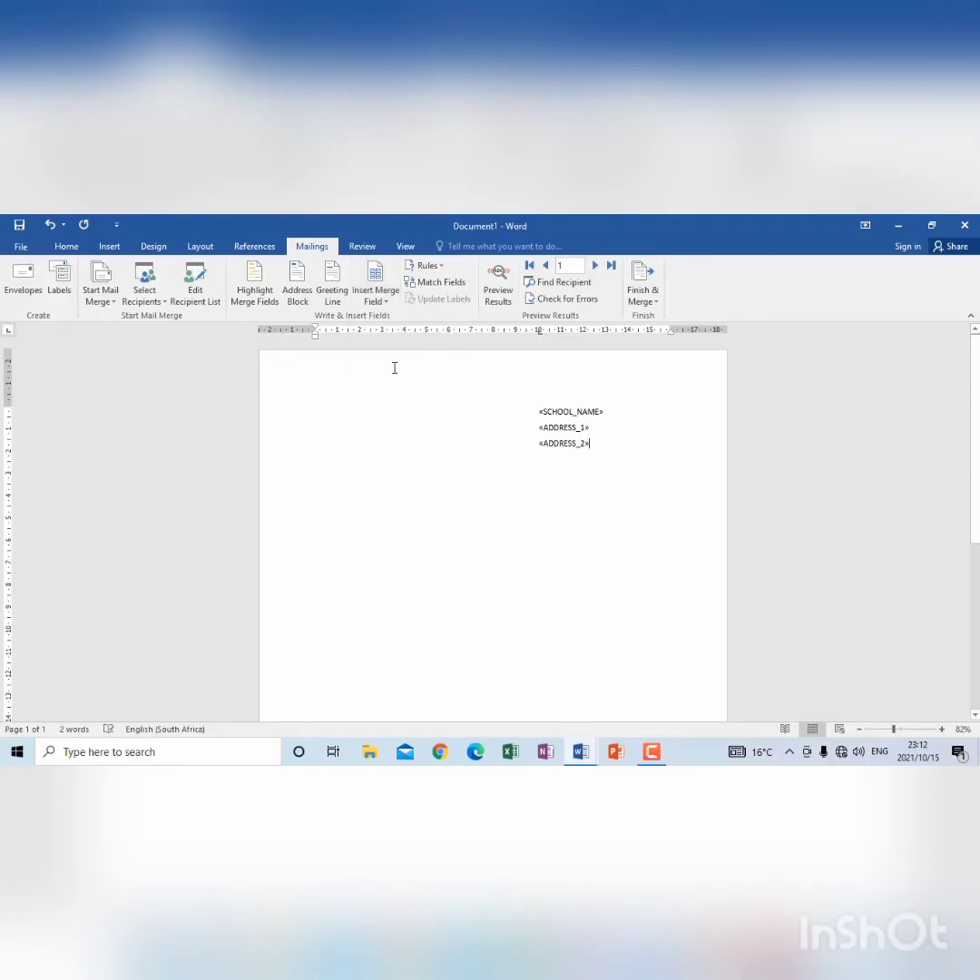
key("Return")
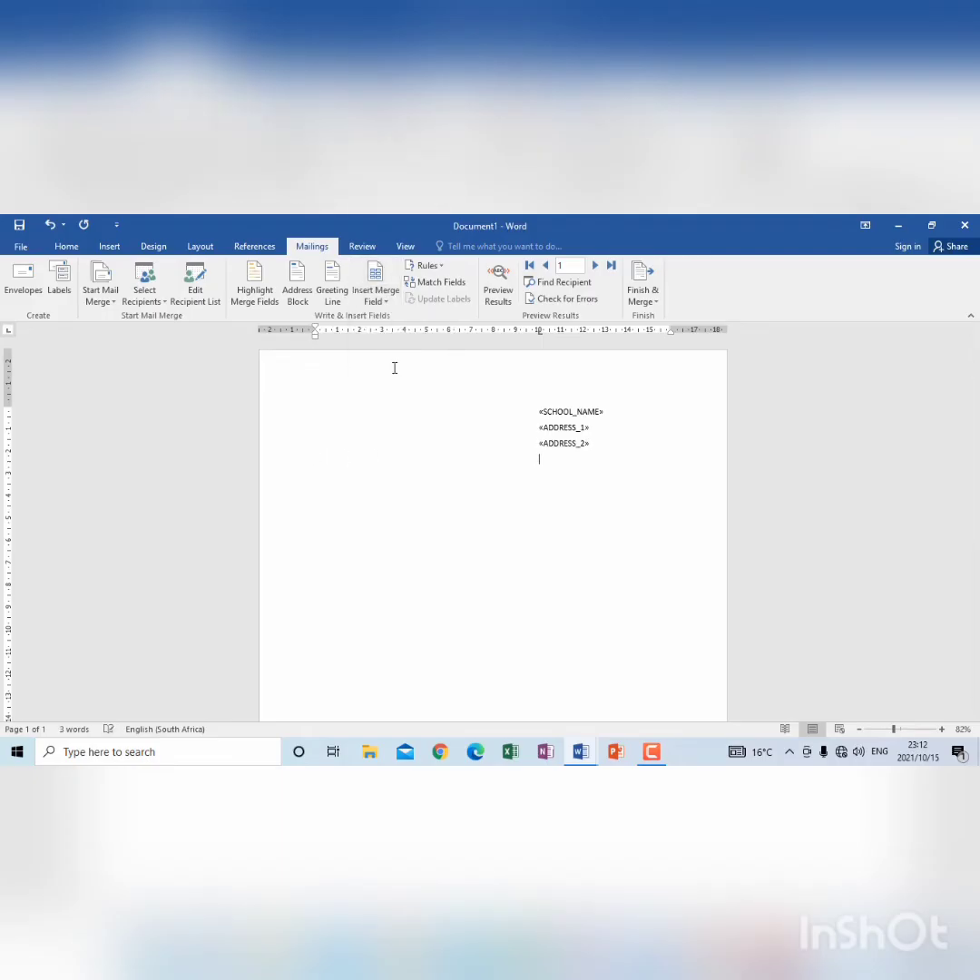
left_click(376, 298)
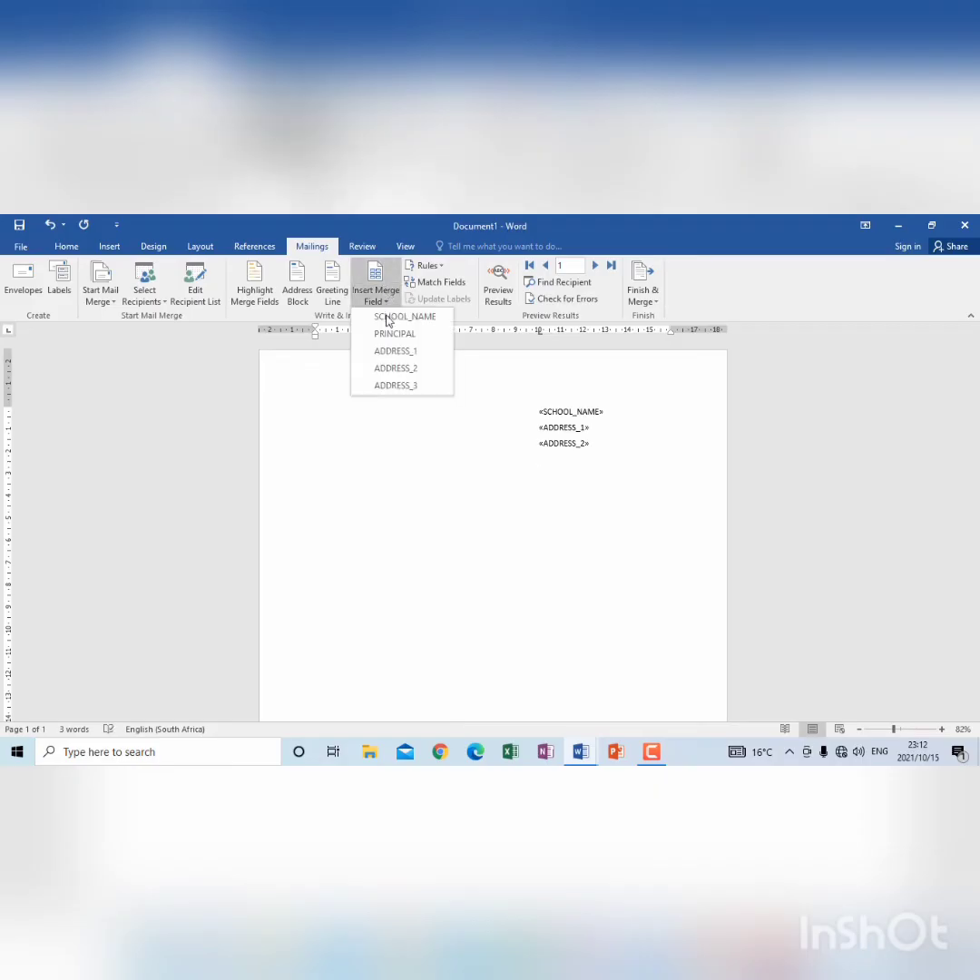
left_click(381, 386)
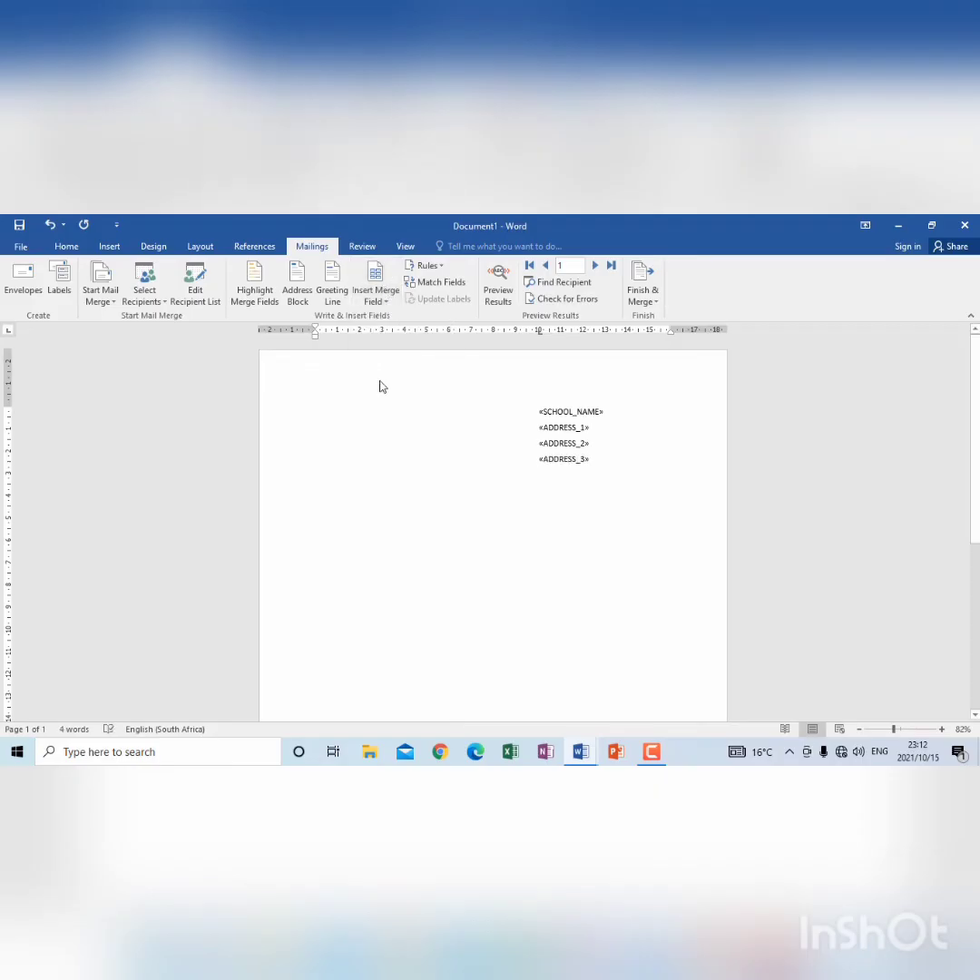
Step: Add a greeting line reading 'Dear «PRINCIPAL»' below the address
key("Return")
key("Return")
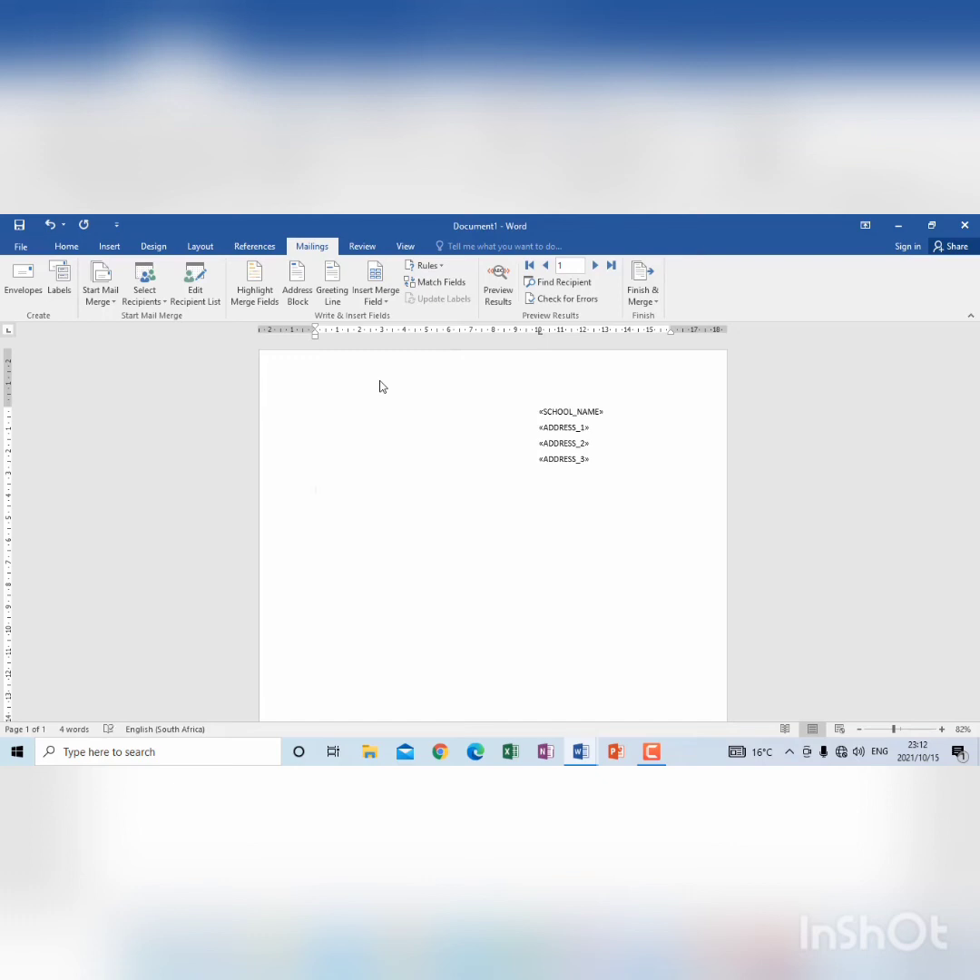
type("Dear")
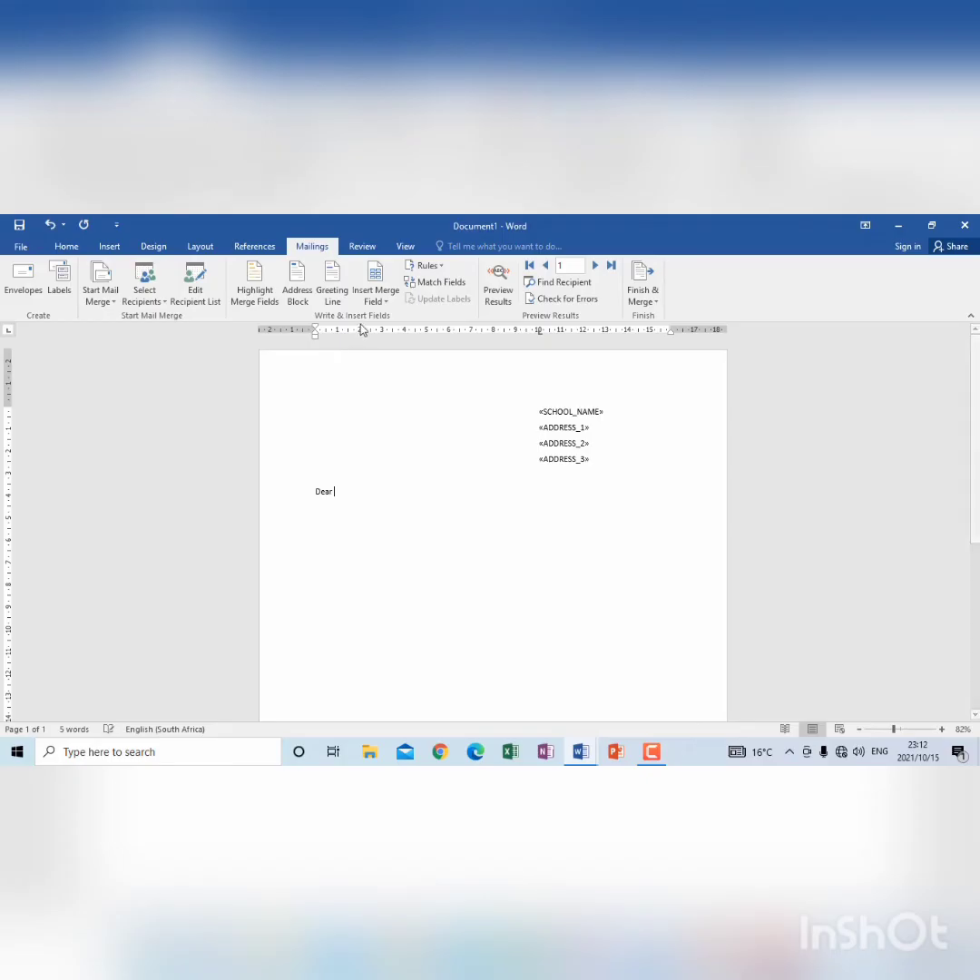
left_click(375, 299)
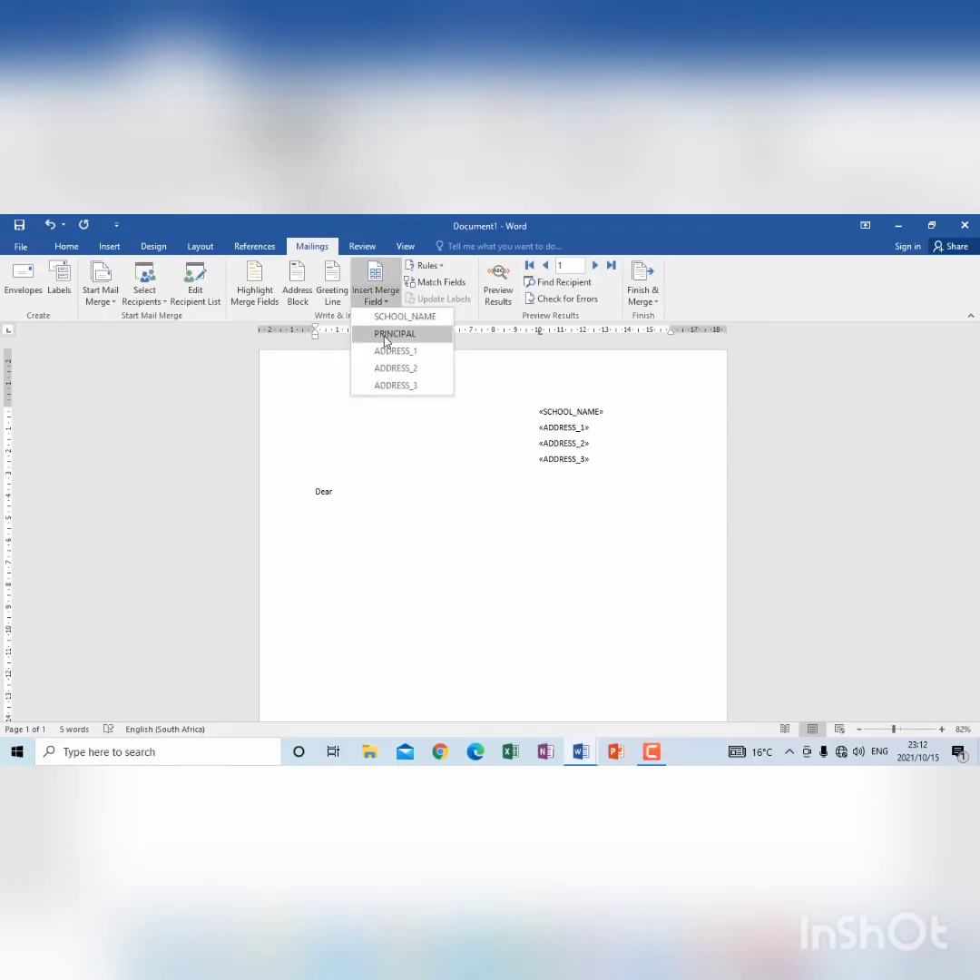
left_click(386, 335)
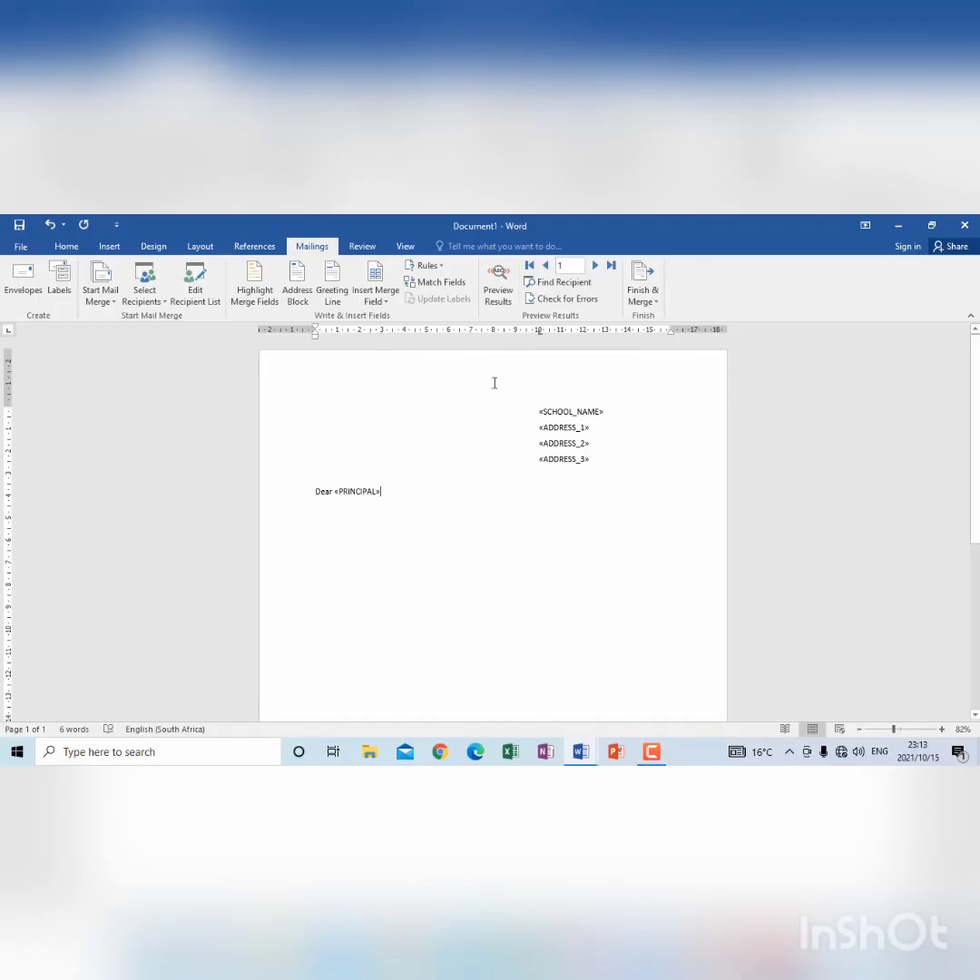
Step: Bold the SCHOOL_NAME and ADDRESS_1–3 lines, then the «PRINCIPAL» field after Dear
left_click_drag(539, 411, 580, 460)
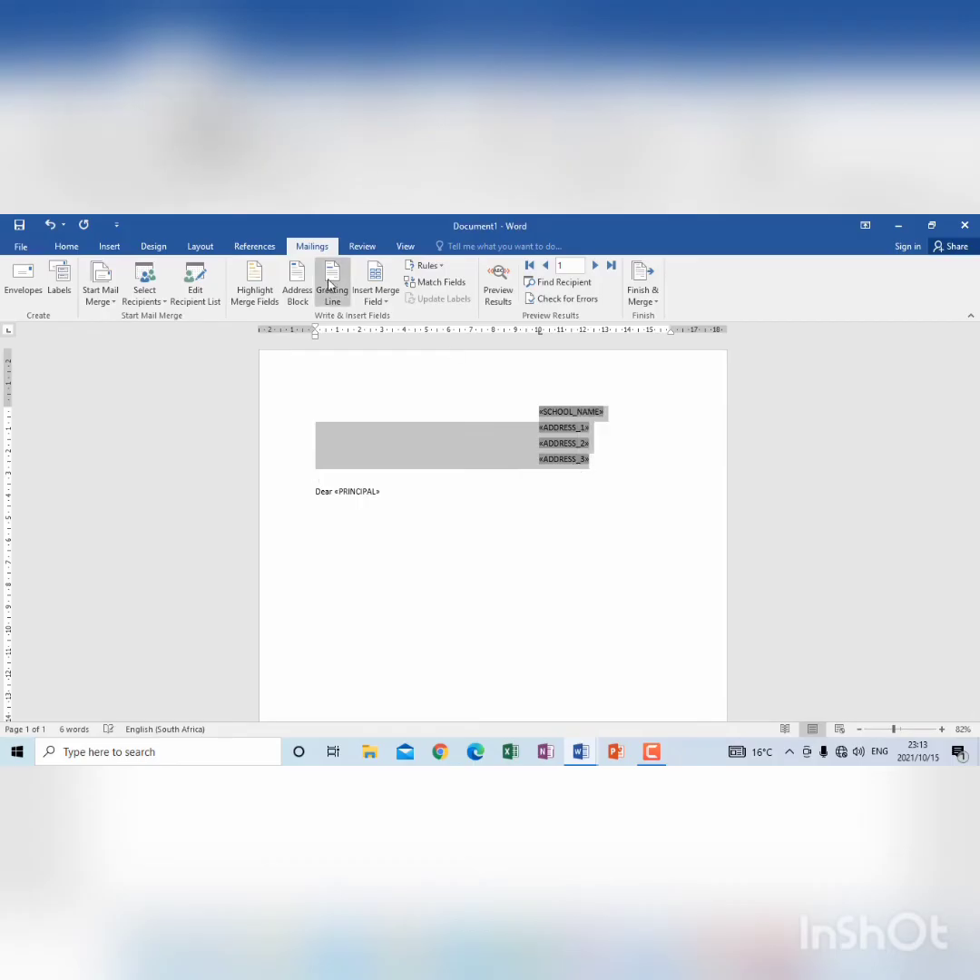
left_click(69, 246)
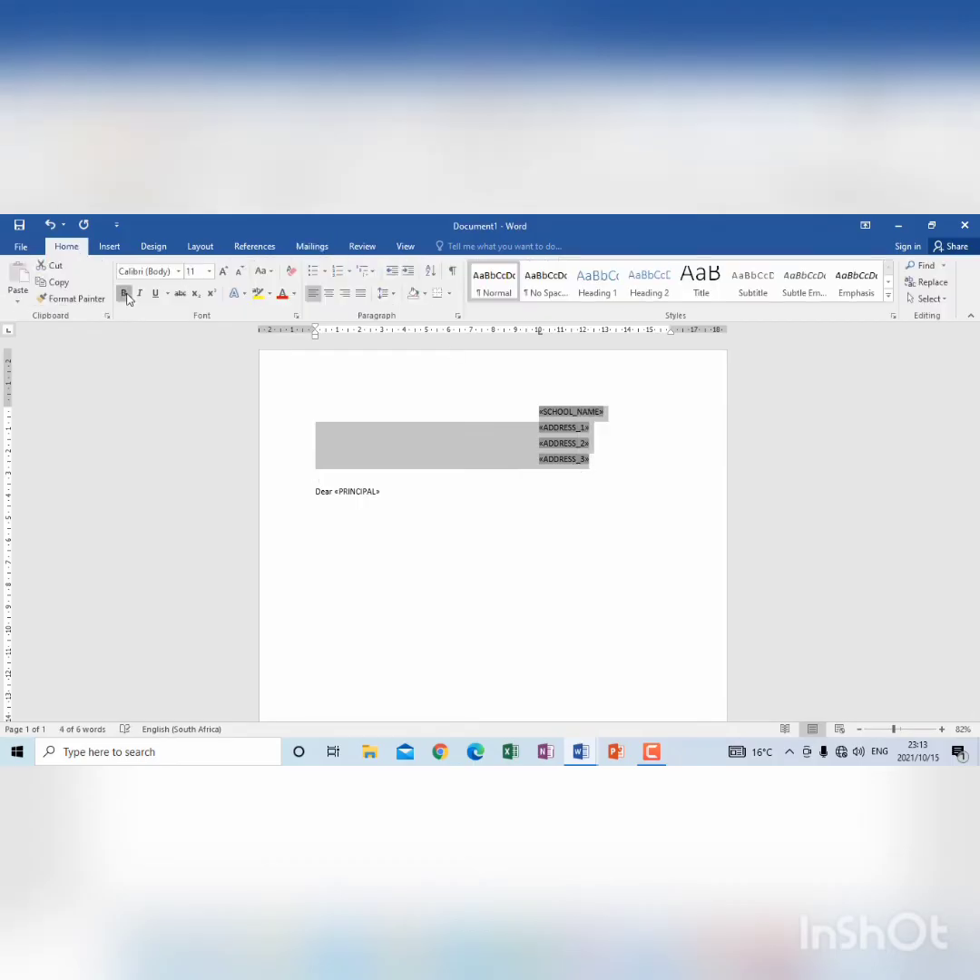
left_click(123, 293)
double_click(356, 491)
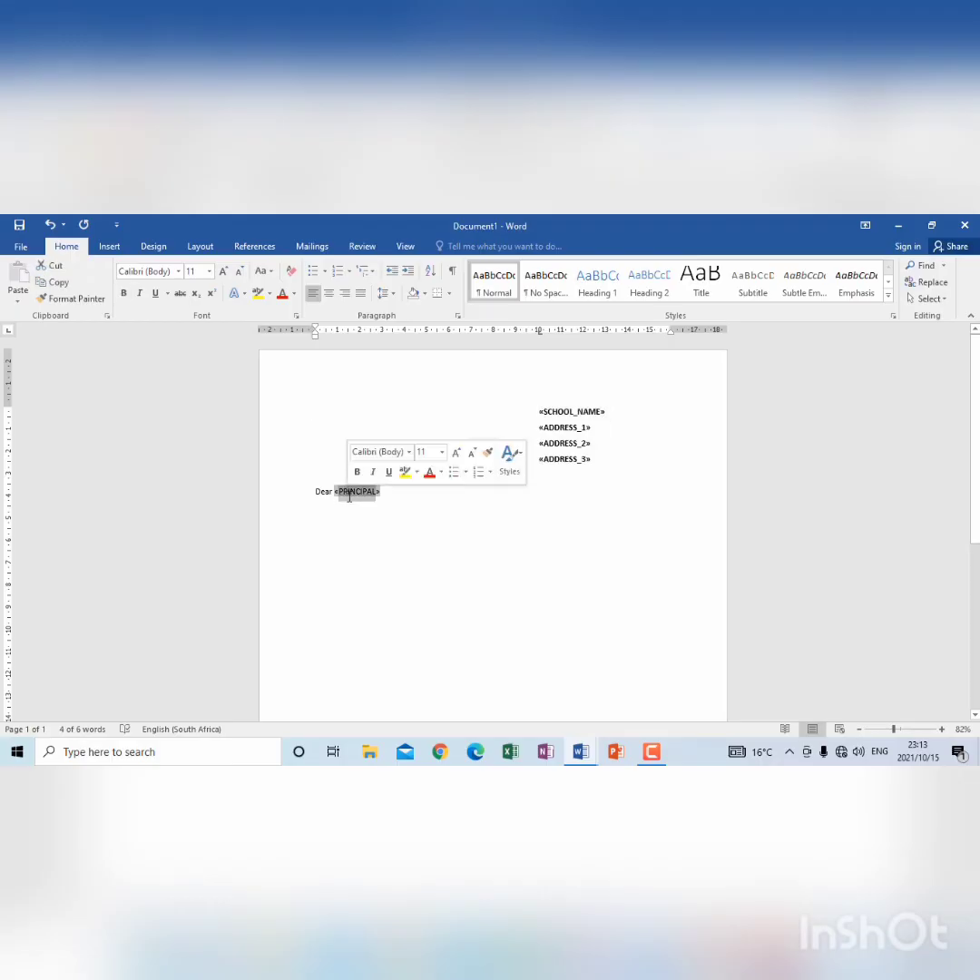
left_click(124, 294)
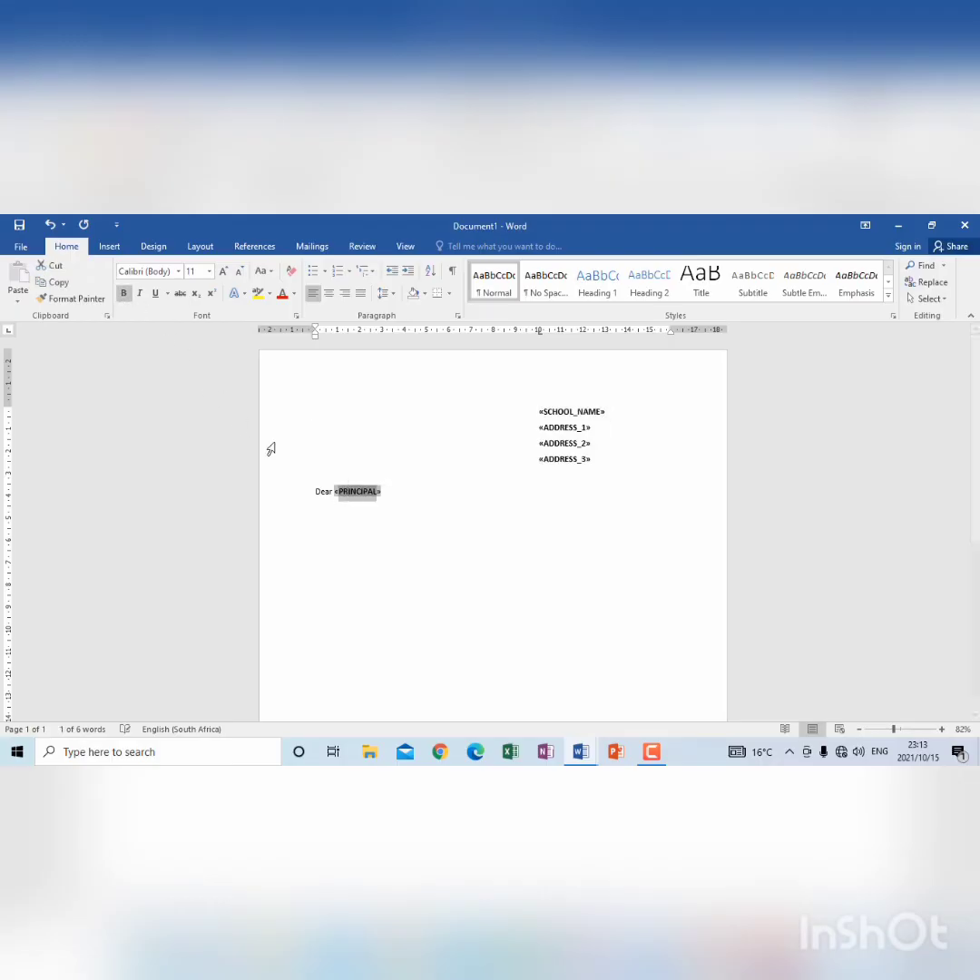
left_click(386, 494)
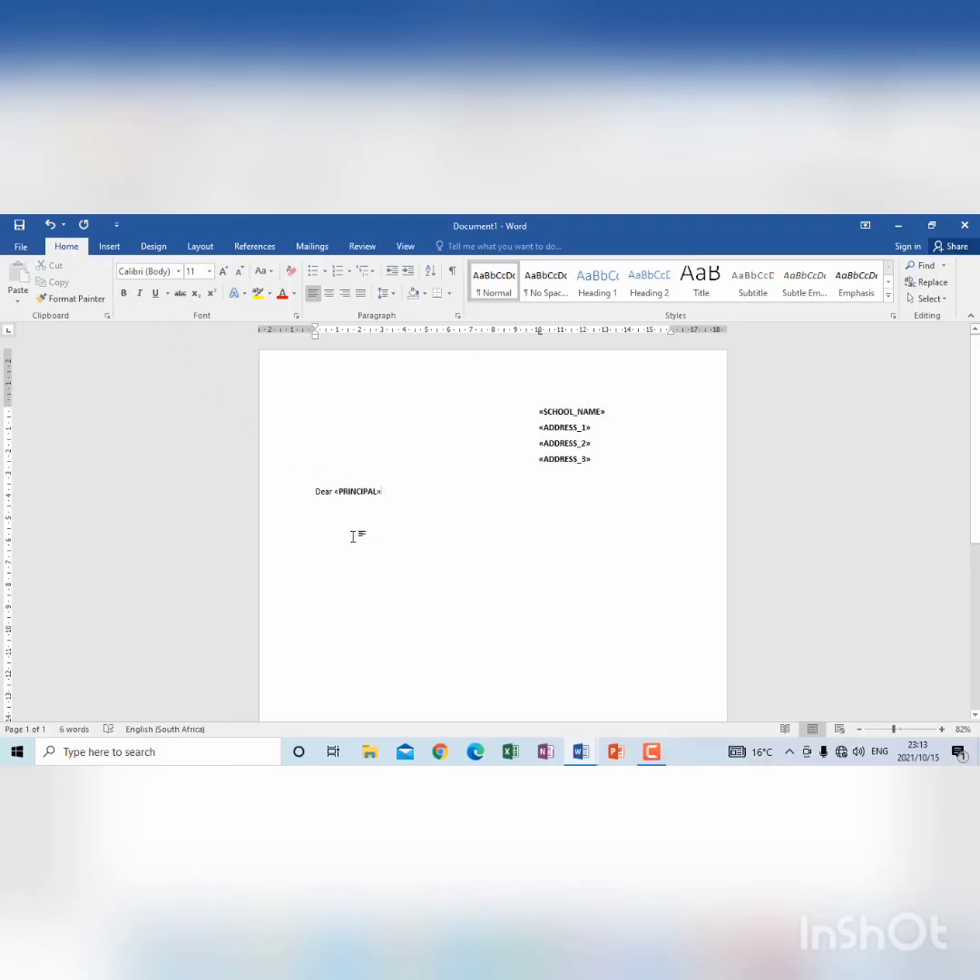
Step: On a new line below the greeting, type 'Please you please send me proof of paymen'
key("Return")
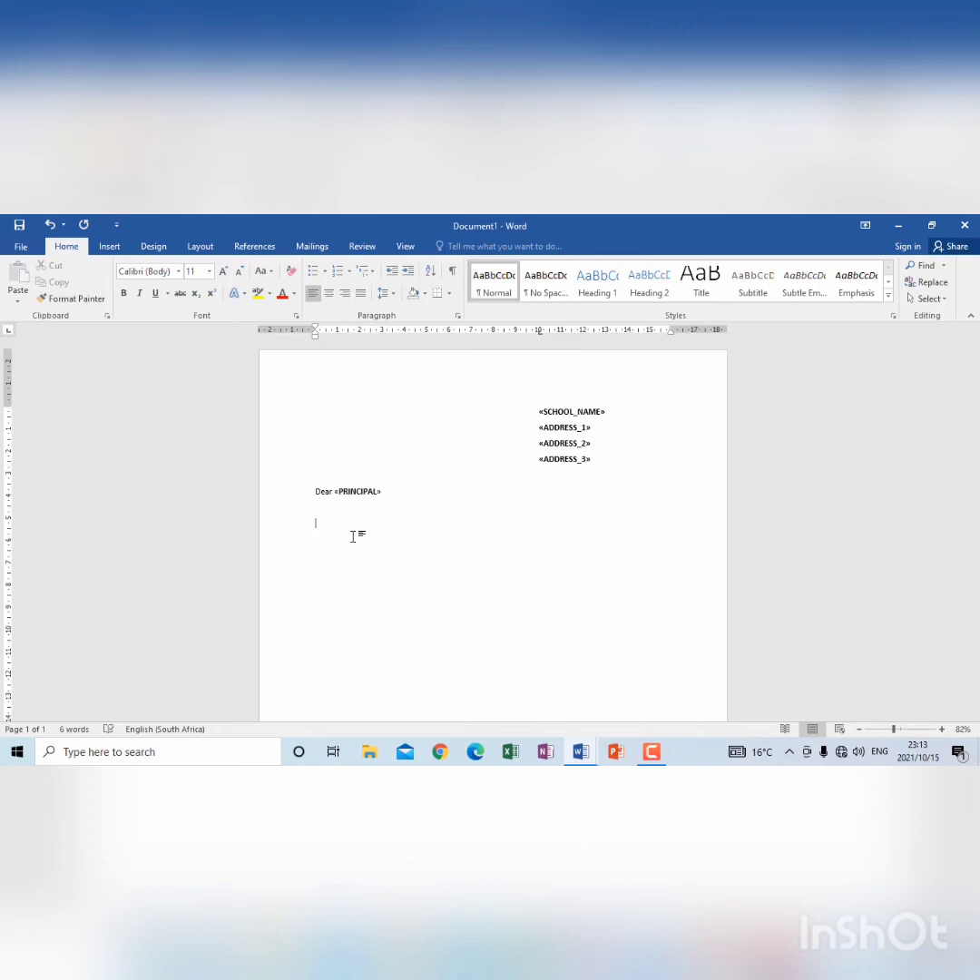
type("Pleas")
type("e you please sen")
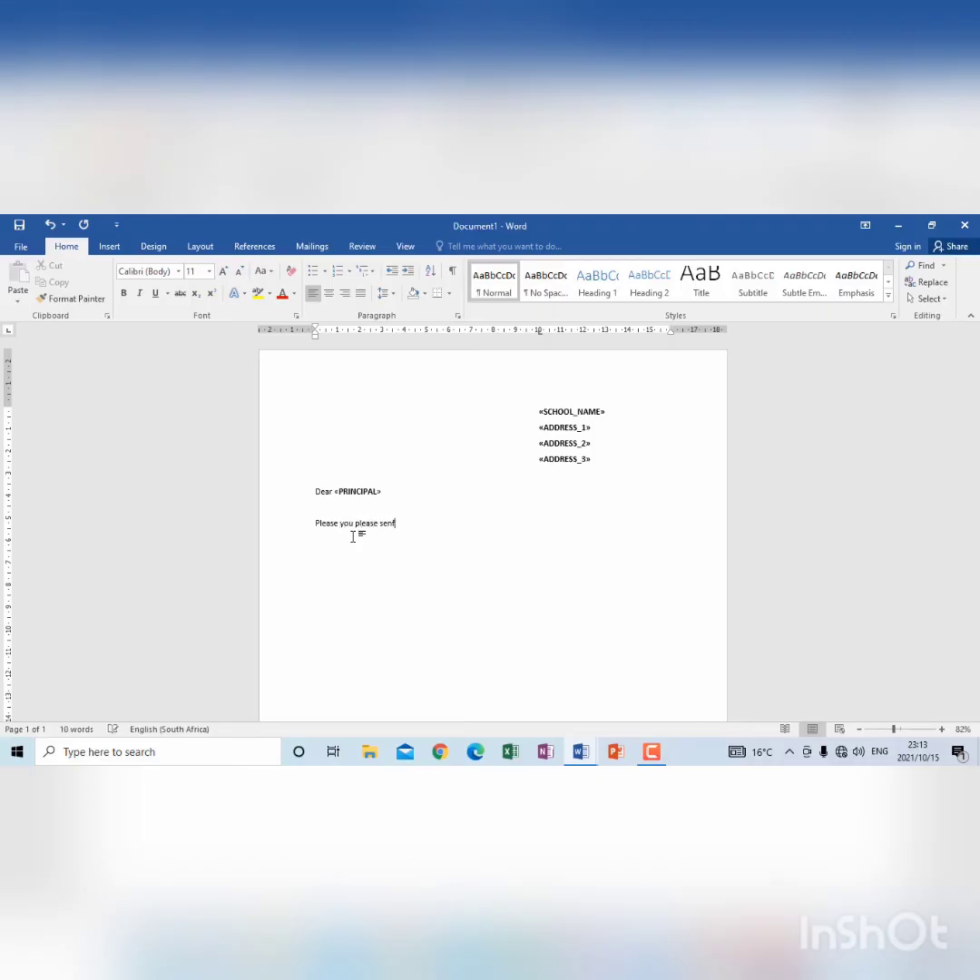
type("d me proof of payment.")
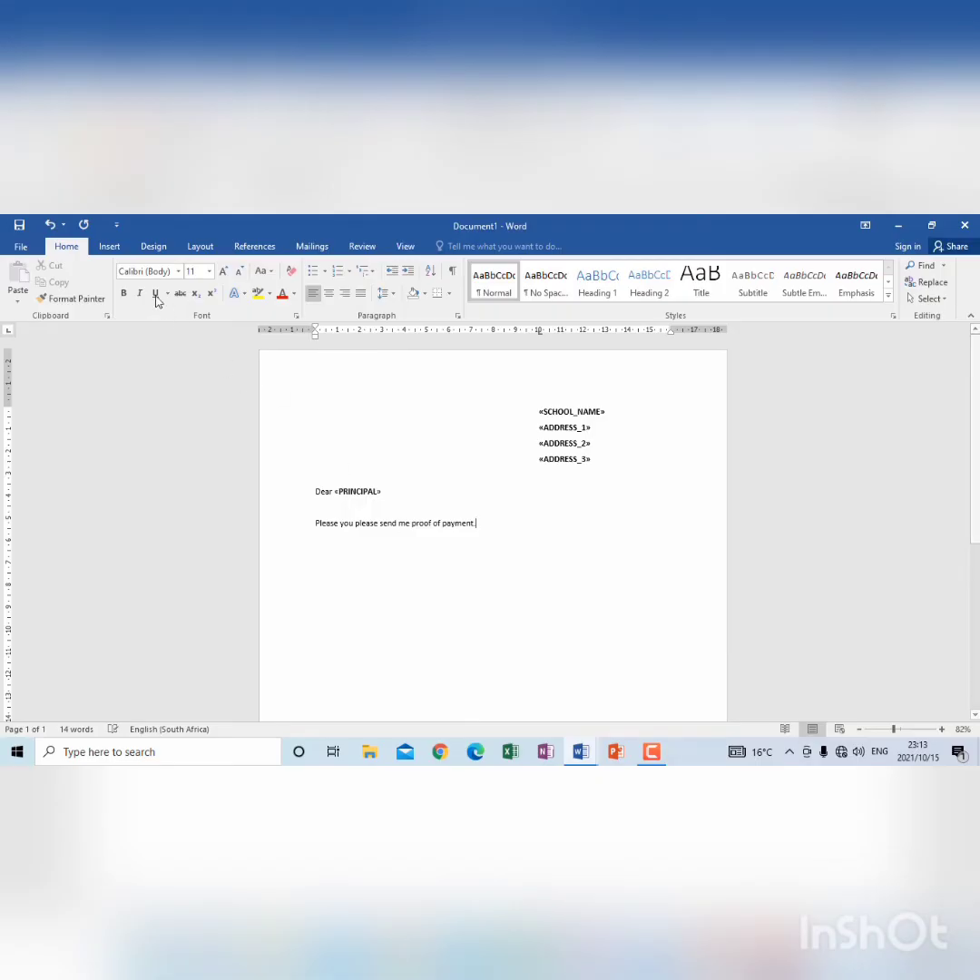
Step: Finish the merge with Edit Individual Documents for All records, creating Letters1
left_click(310, 248)
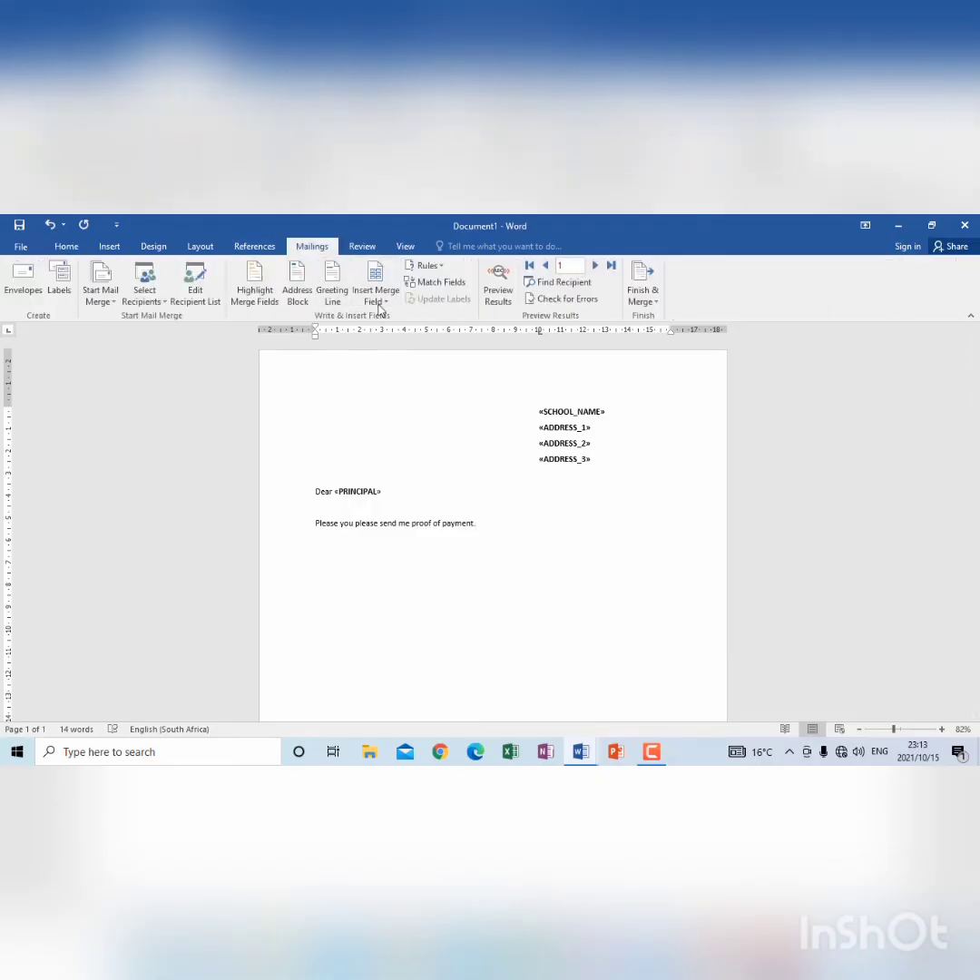
left_click(651, 306)
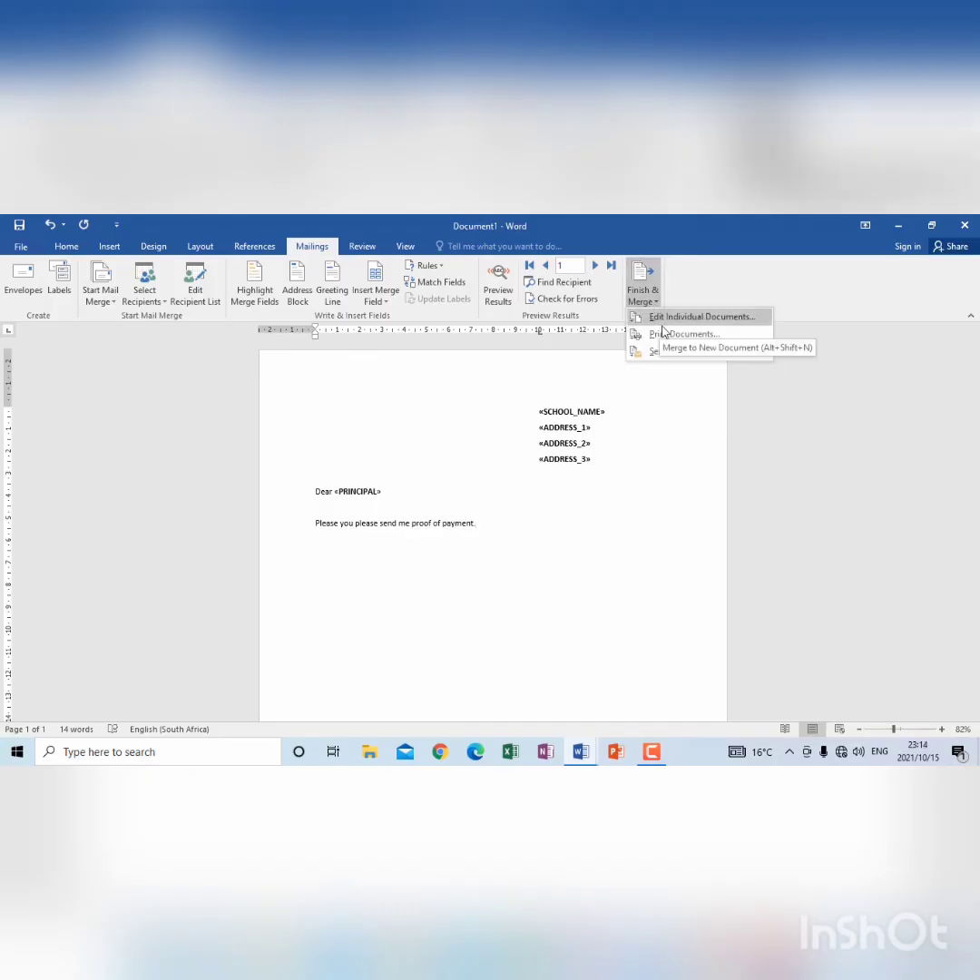
left_click(642, 316)
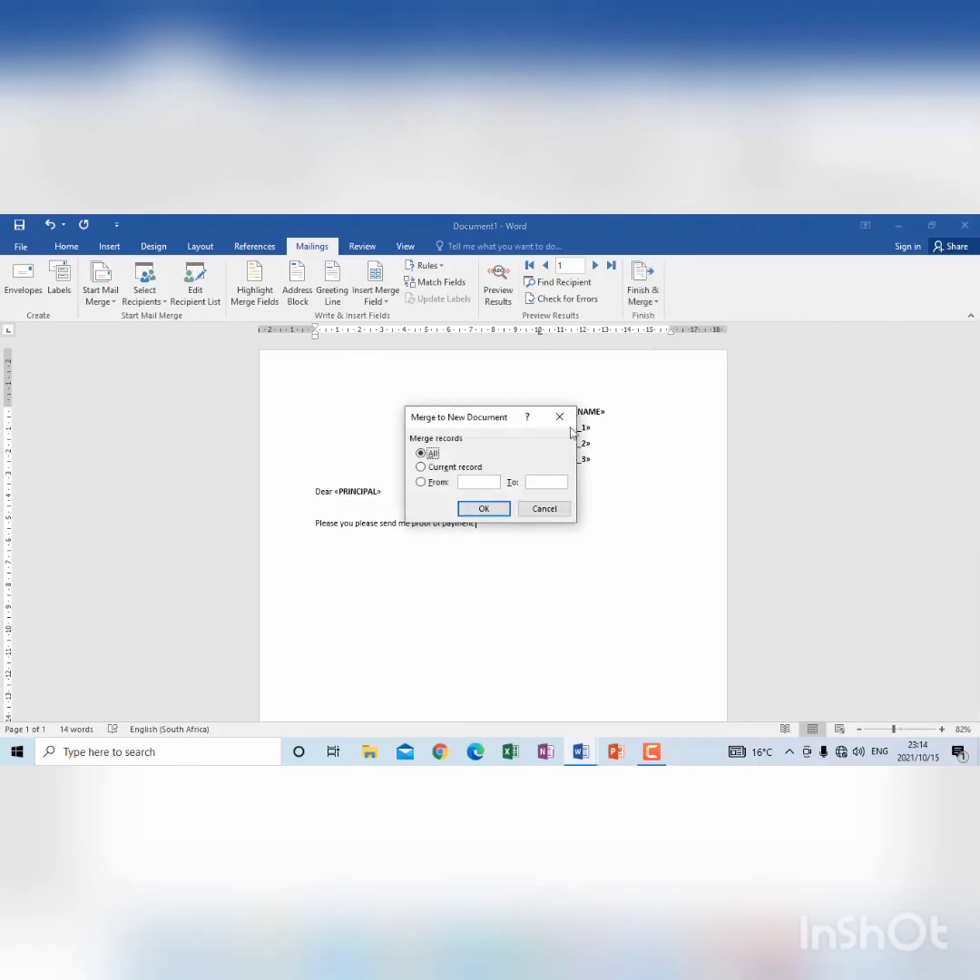
left_click(492, 508)
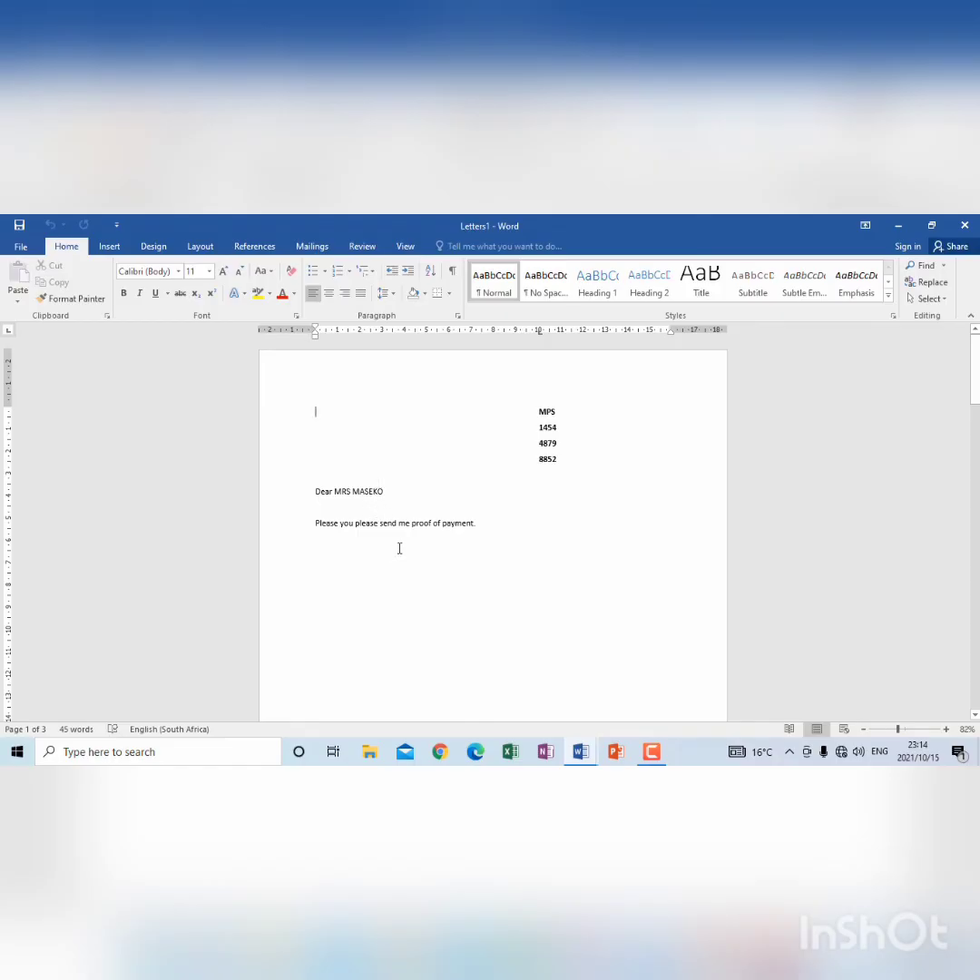
scroll(399, 548, "down", 1)
scroll(398, 548, "down", 15)
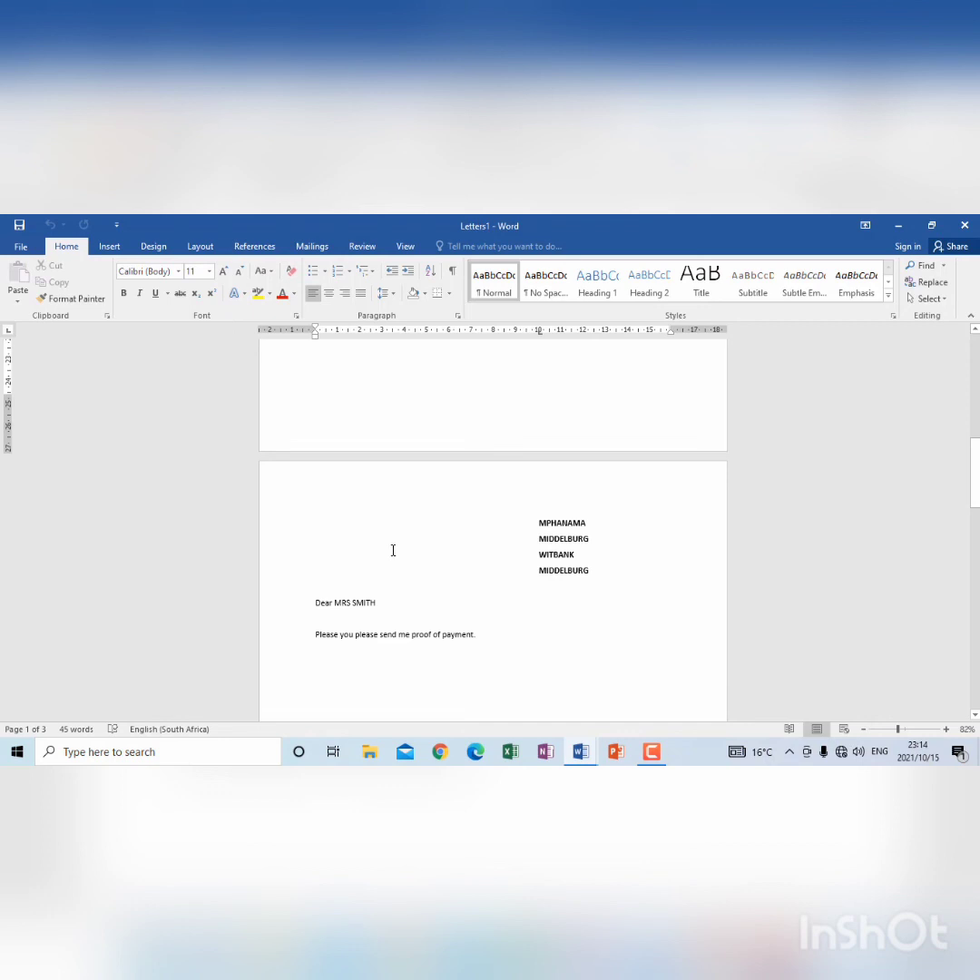
scroll(393, 550, "down", 15)
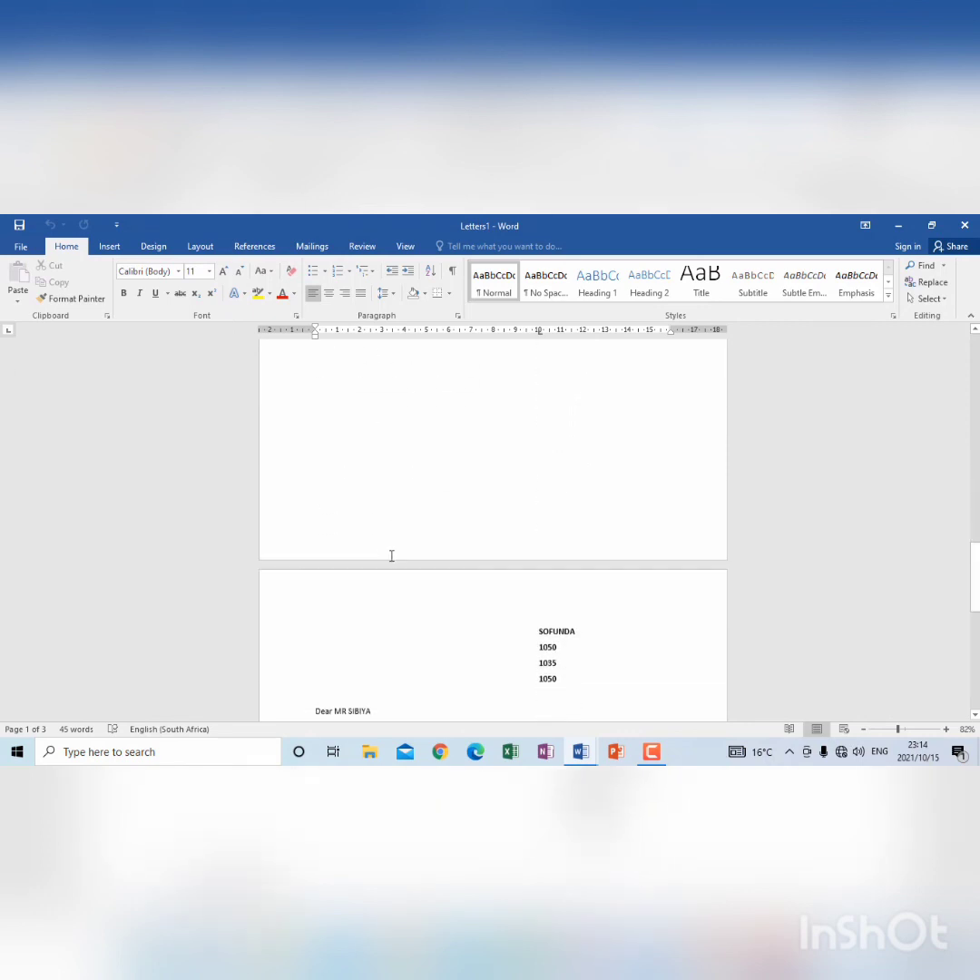
scroll(392, 555, "down", 10)
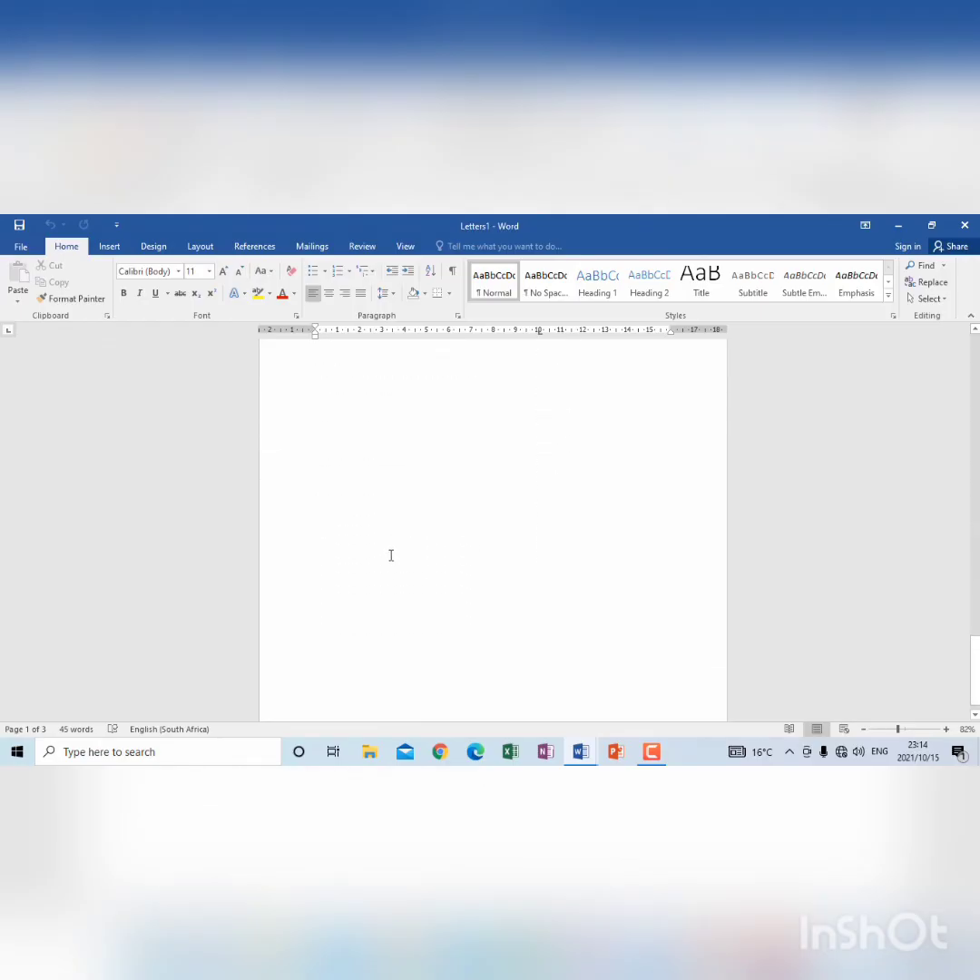
scroll(391, 555, "down", 1)
scroll(391, 555, "up", 15)
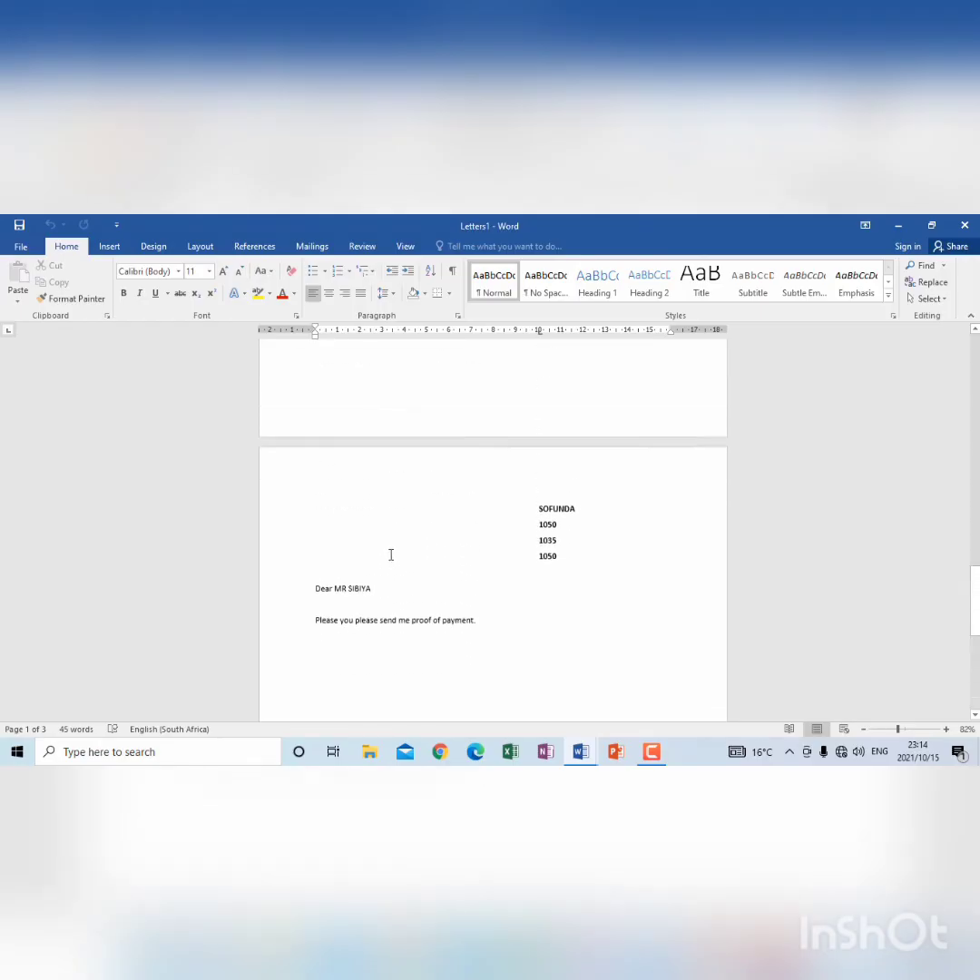
scroll(391, 552, "up", 10)
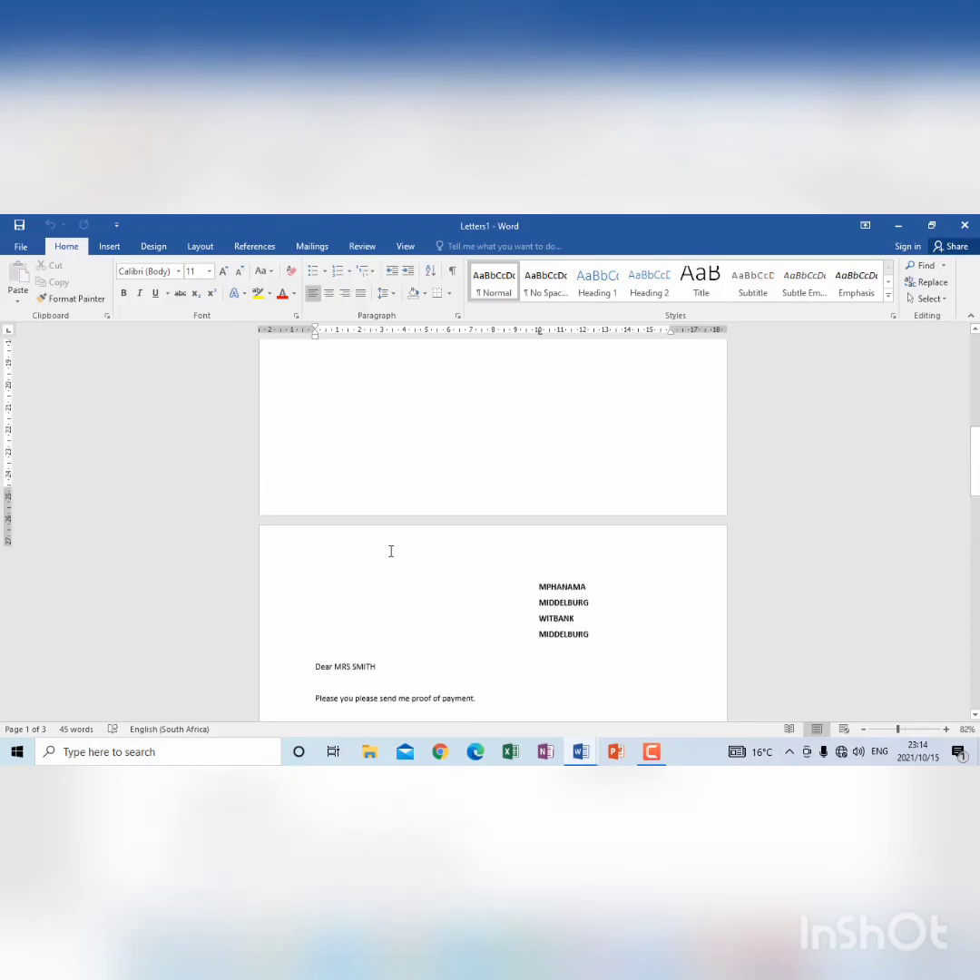
scroll(391, 553, "up", 3)
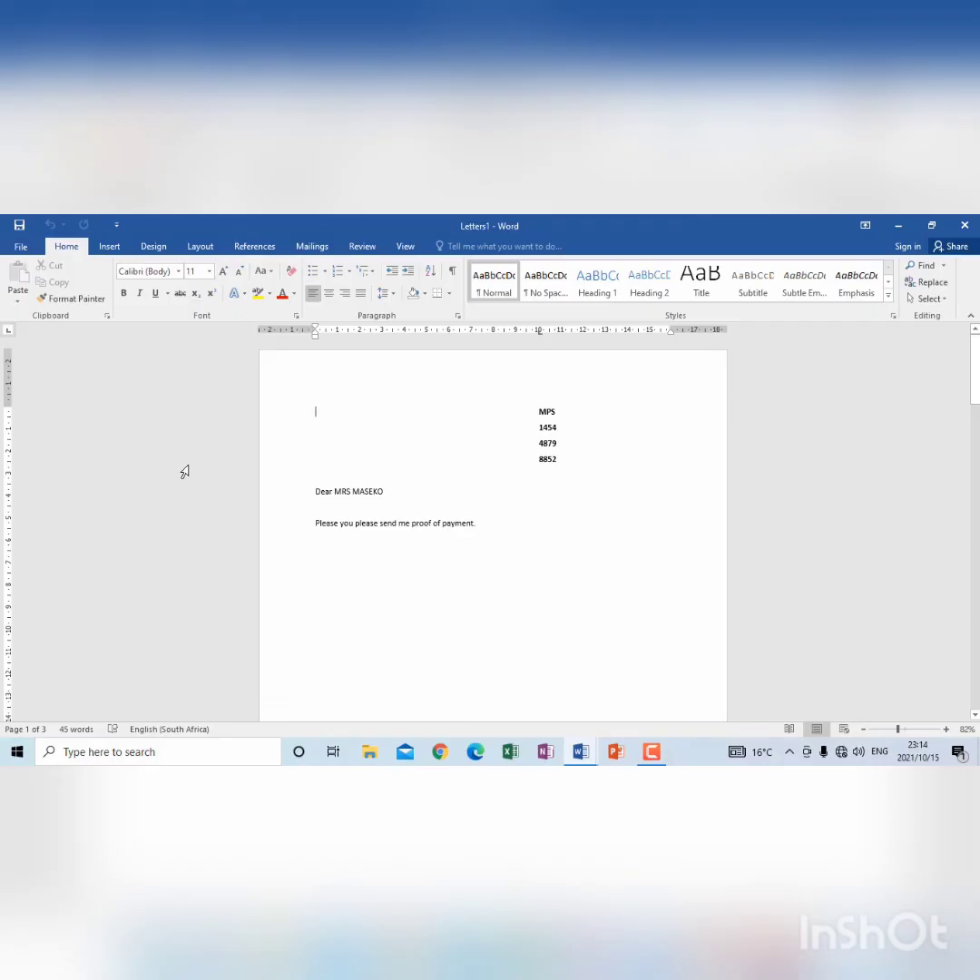
Step: Bring MAIL MERGE EXAMPLE.docx and then DATA SOURCE.docx forward from the Word taskbar icon
left_click(580, 754)
left_click(386, 685)
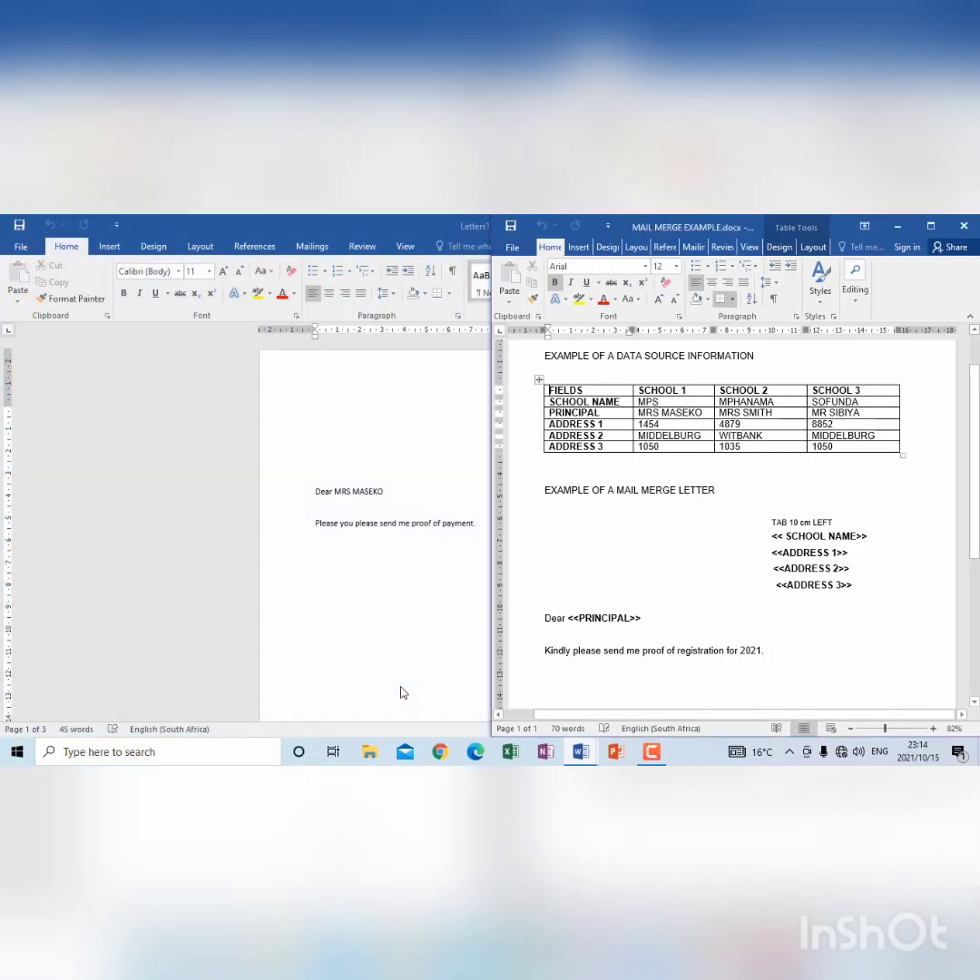
left_click(579, 753)
left_click(453, 692)
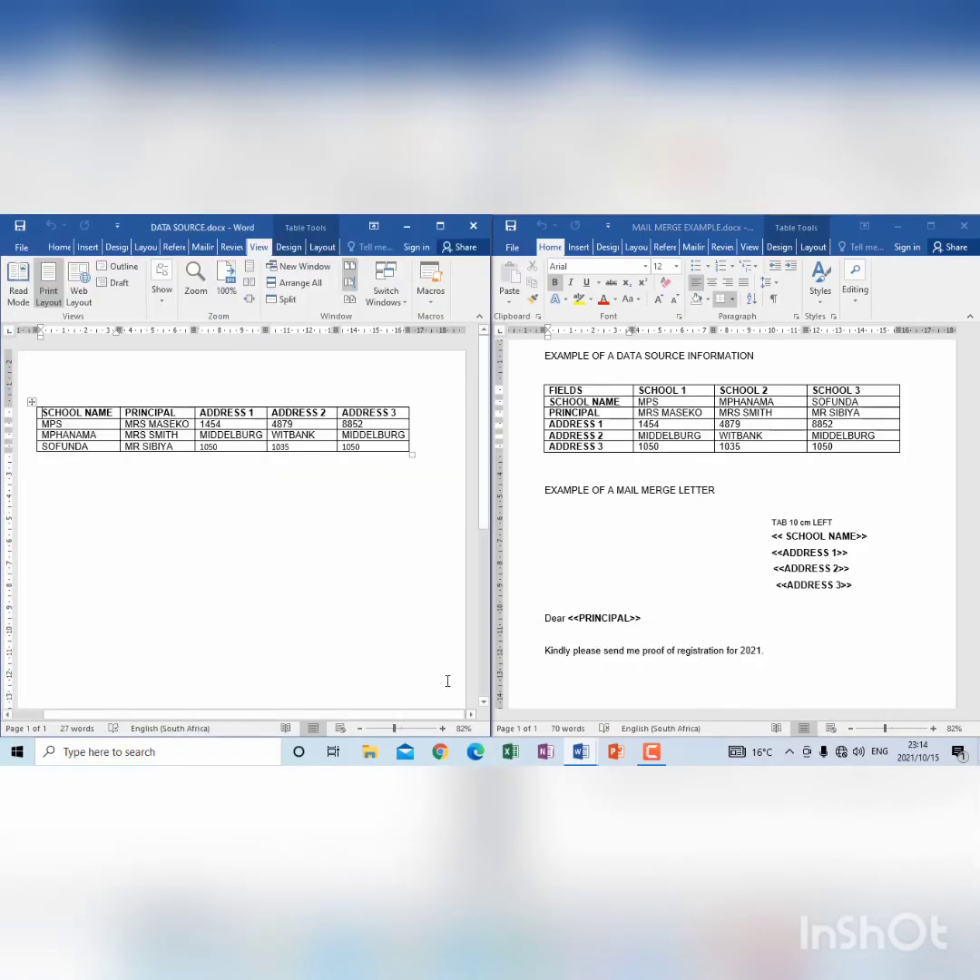